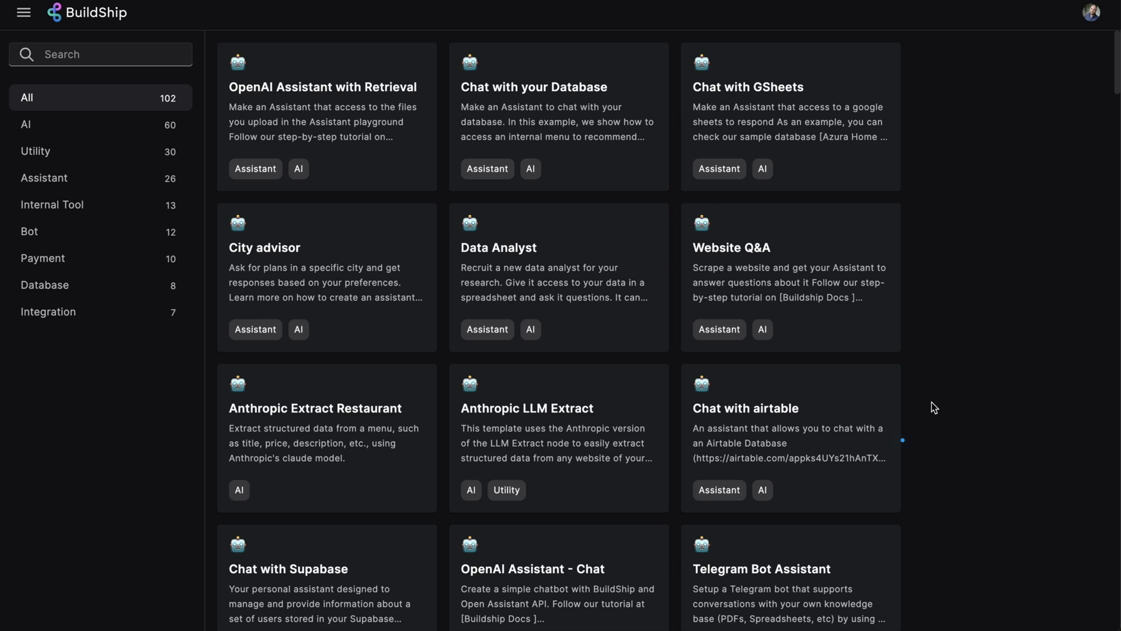
Step: Open the 'Chat with airtable' template card in the BuildShip workflow editor
click(841, 401)
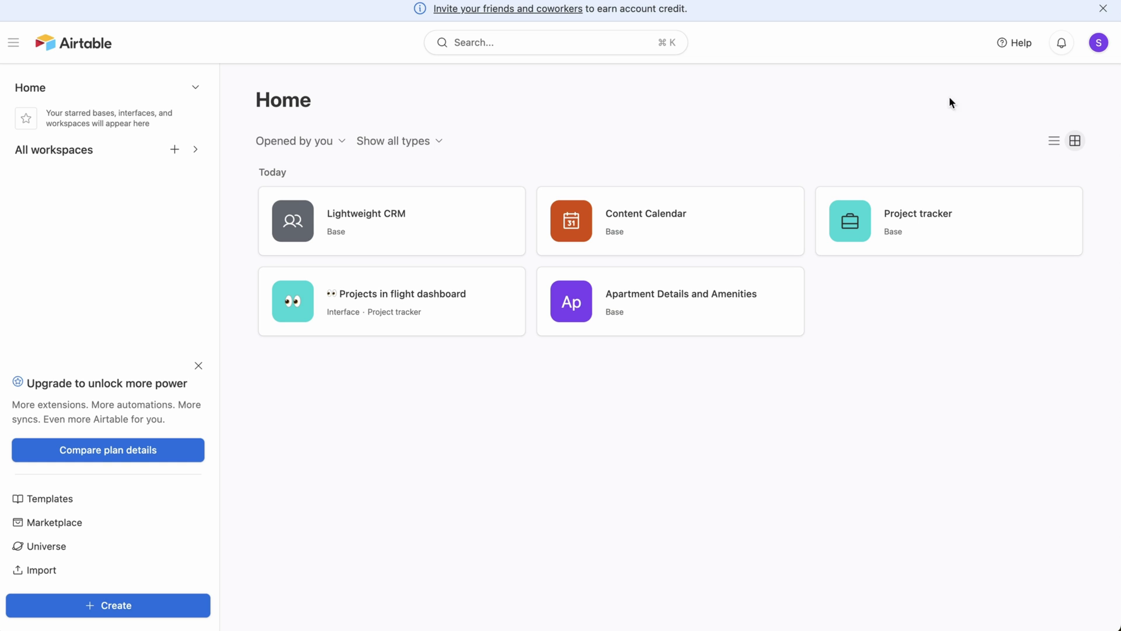
Step: Start a new Airtable personal access token named BUILDSHIP from the Developer hub
click(1096, 50)
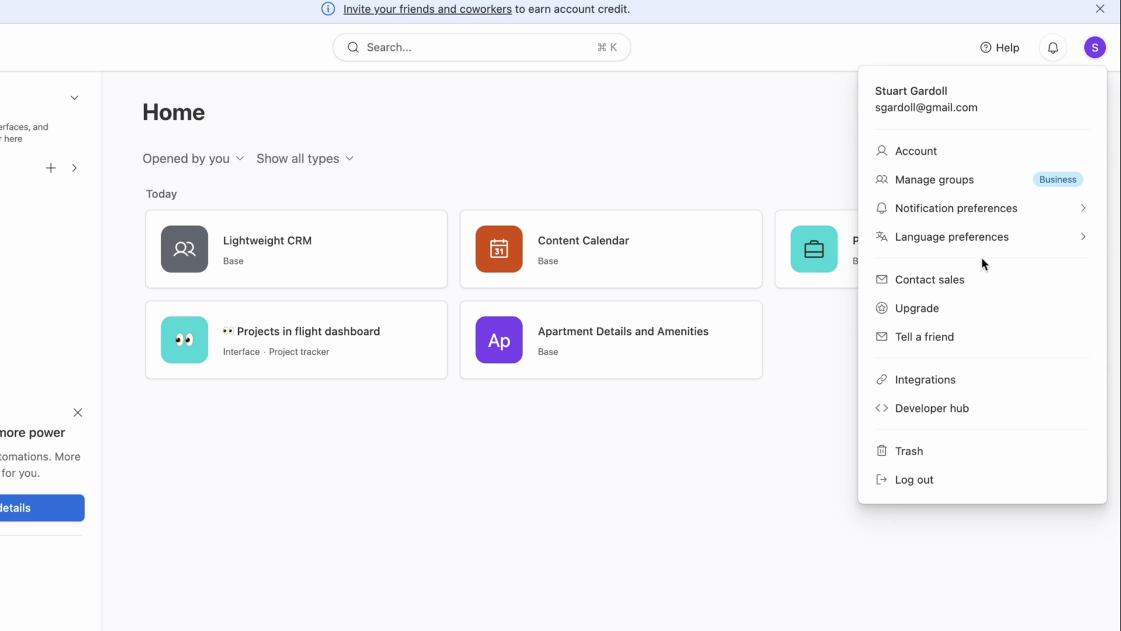
click(1013, 409)
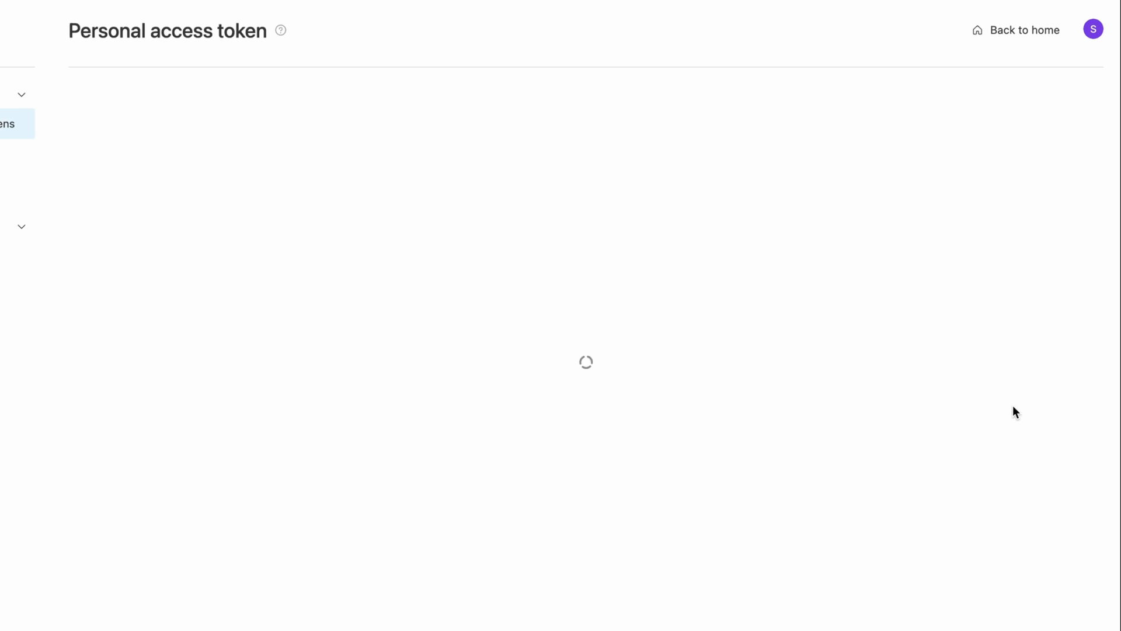
click(1035, 92)
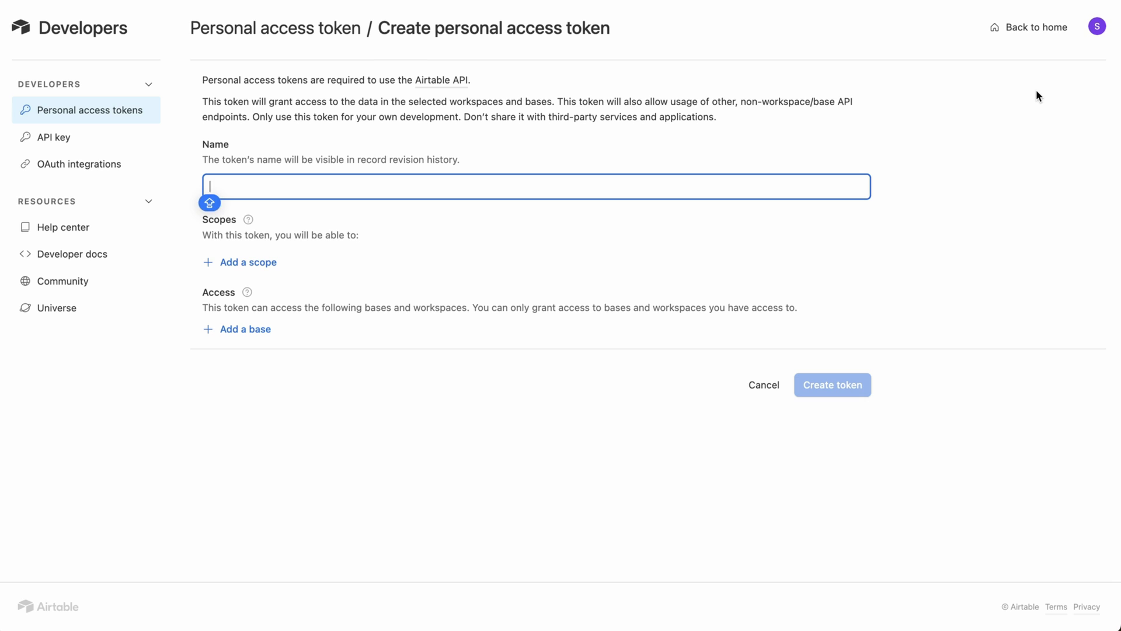
text(BUILDSHIP)
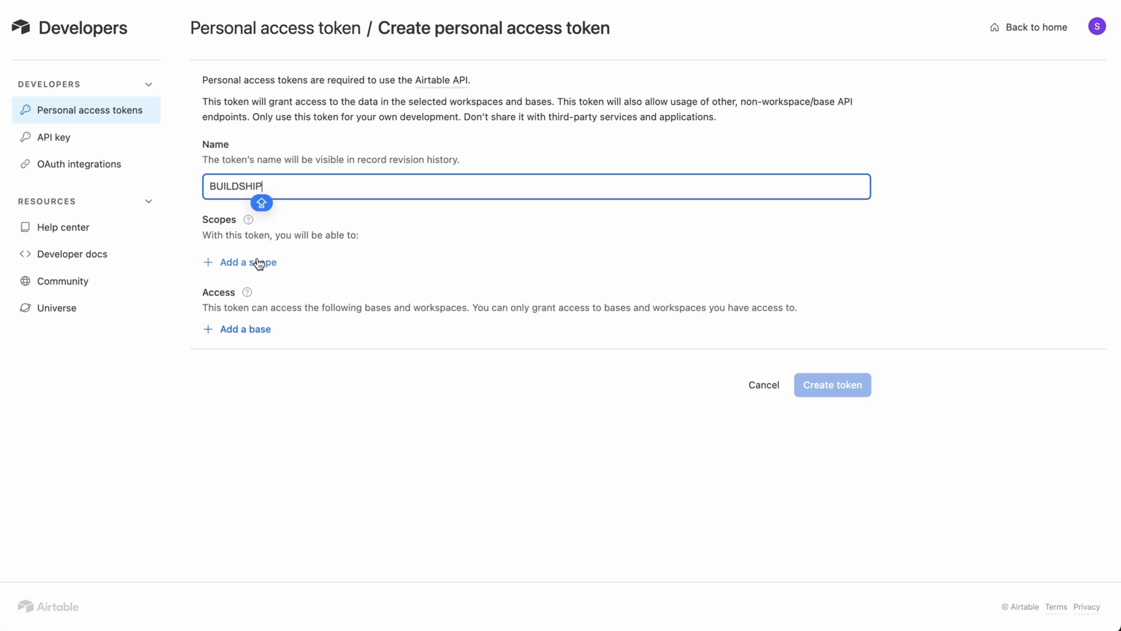
Step: Give the token data.records:read and data.records:write scopes with access to all workspaces
click(257, 261)
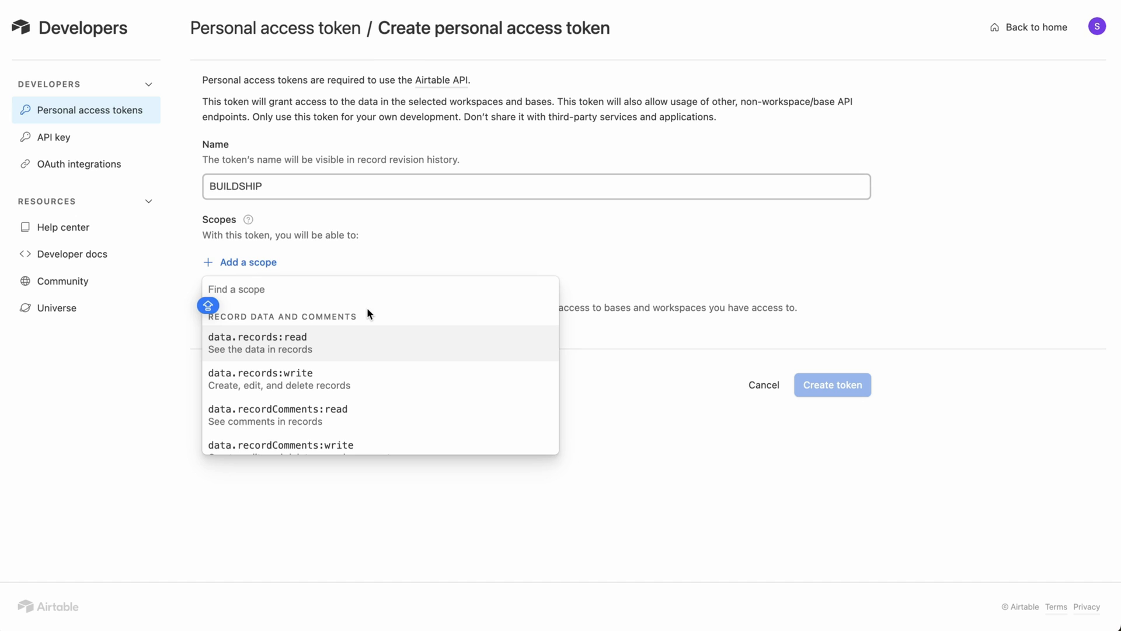
click(380, 346)
click(262, 296)
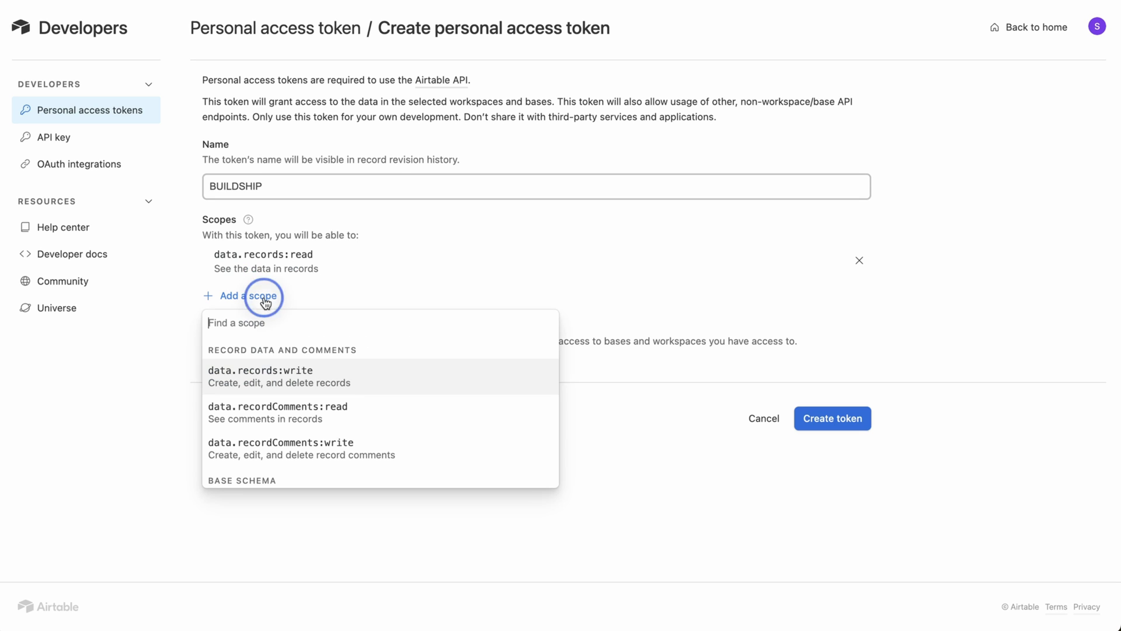
click(360, 381)
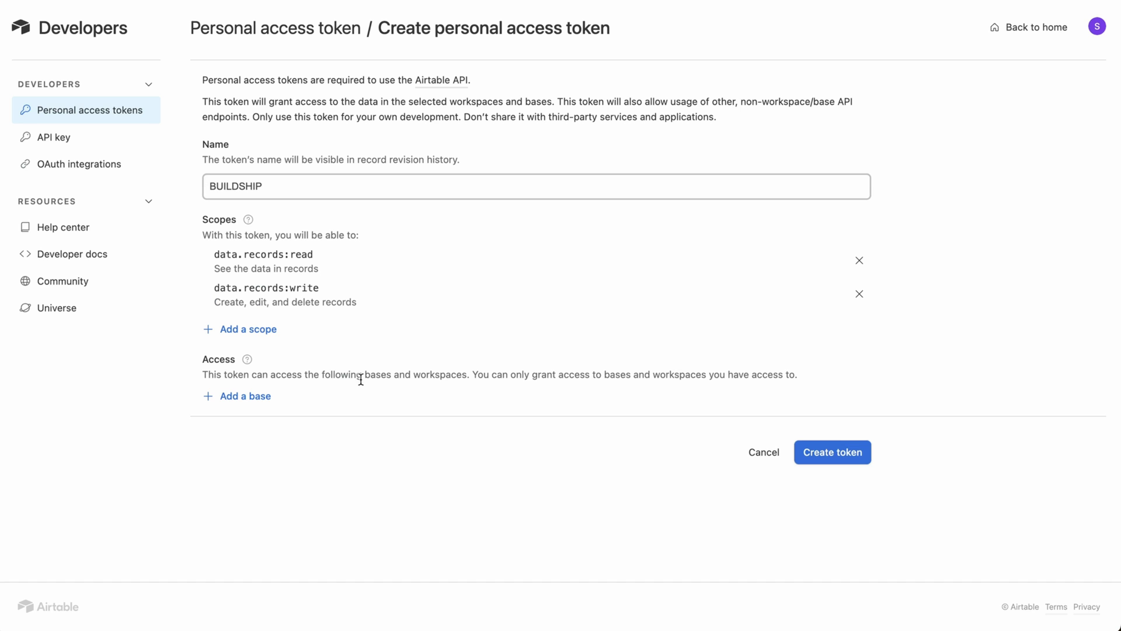
click(258, 397)
click(400, 473)
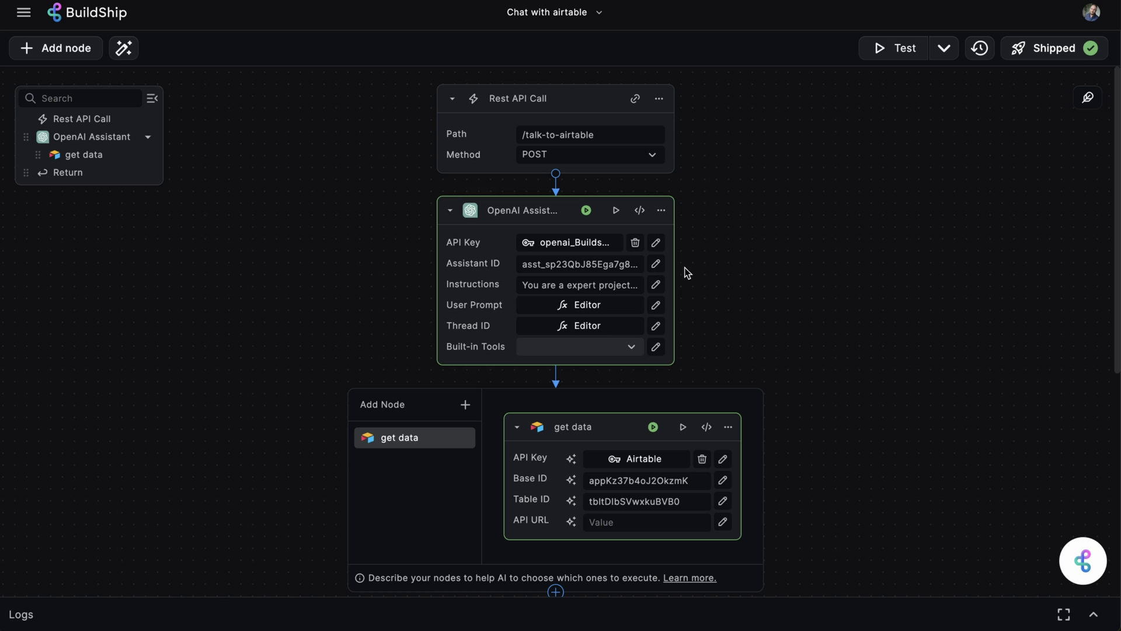
Step: Show the OpenAI Assistant node's Instructions in the Editor popup for review
click(657, 284)
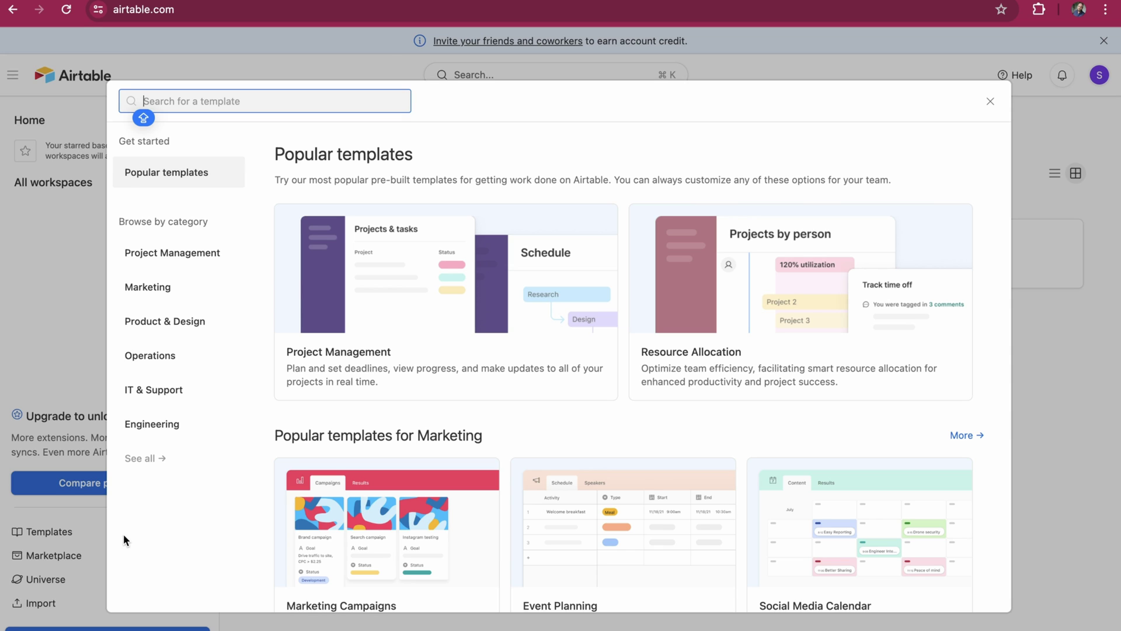
Step: Search templates for 'CRM' and create a base from the Lightweight CRM template
text(CR)
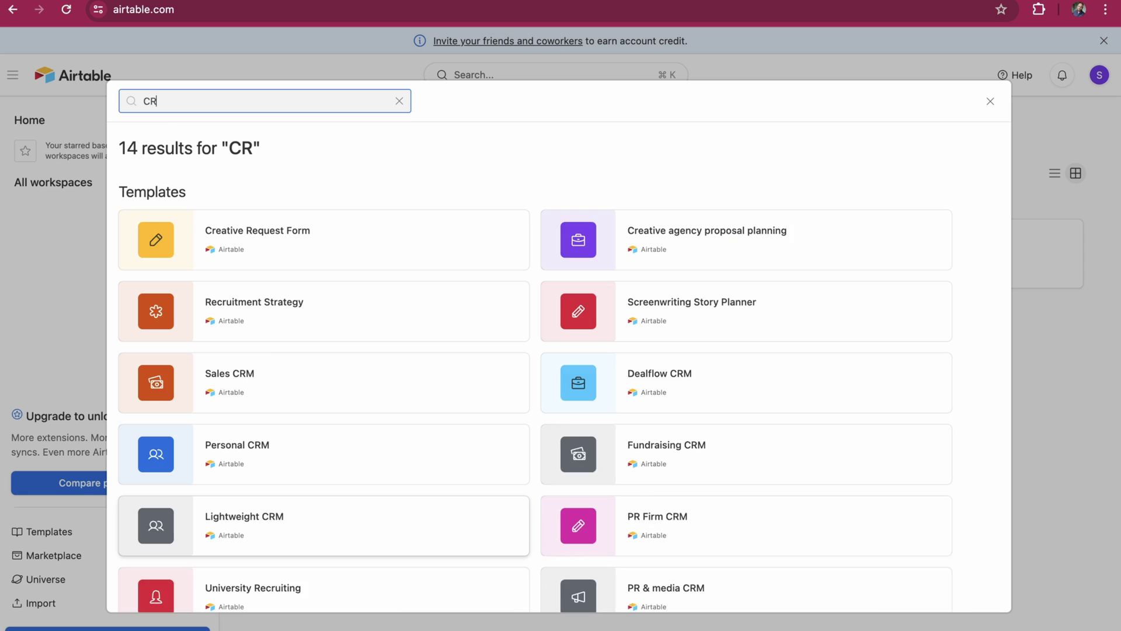
text(M)
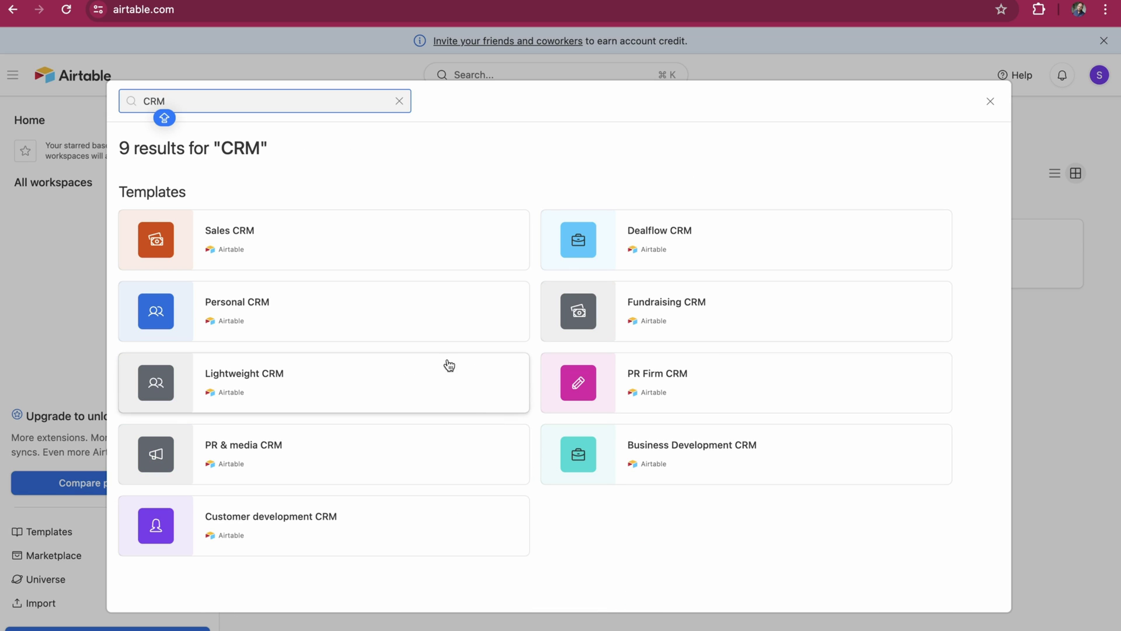
click(418, 365)
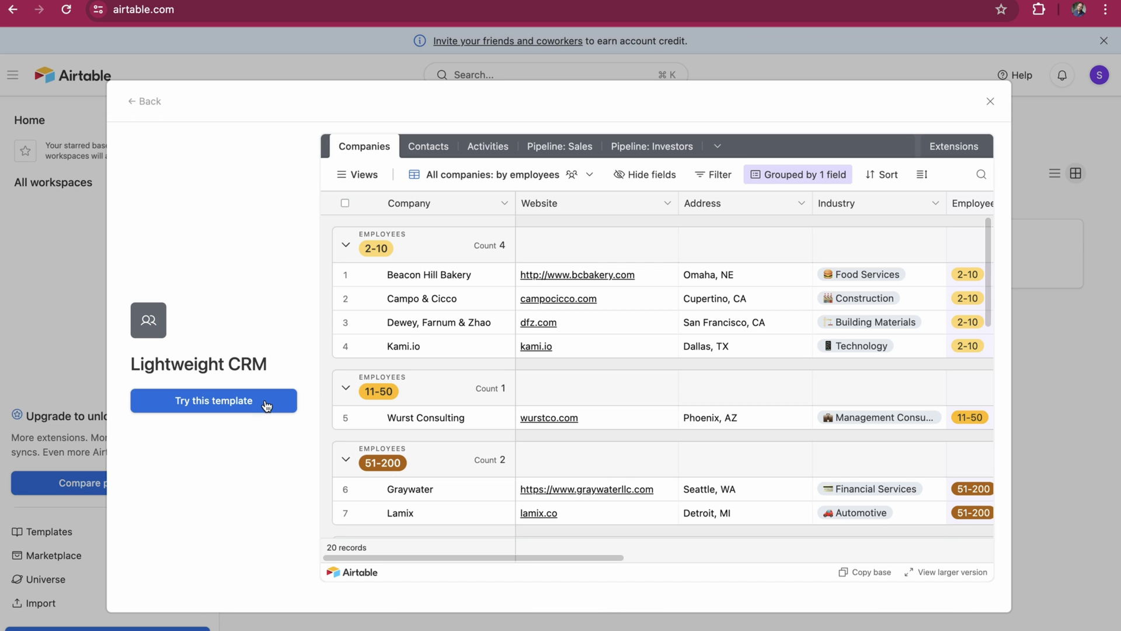
click(266, 405)
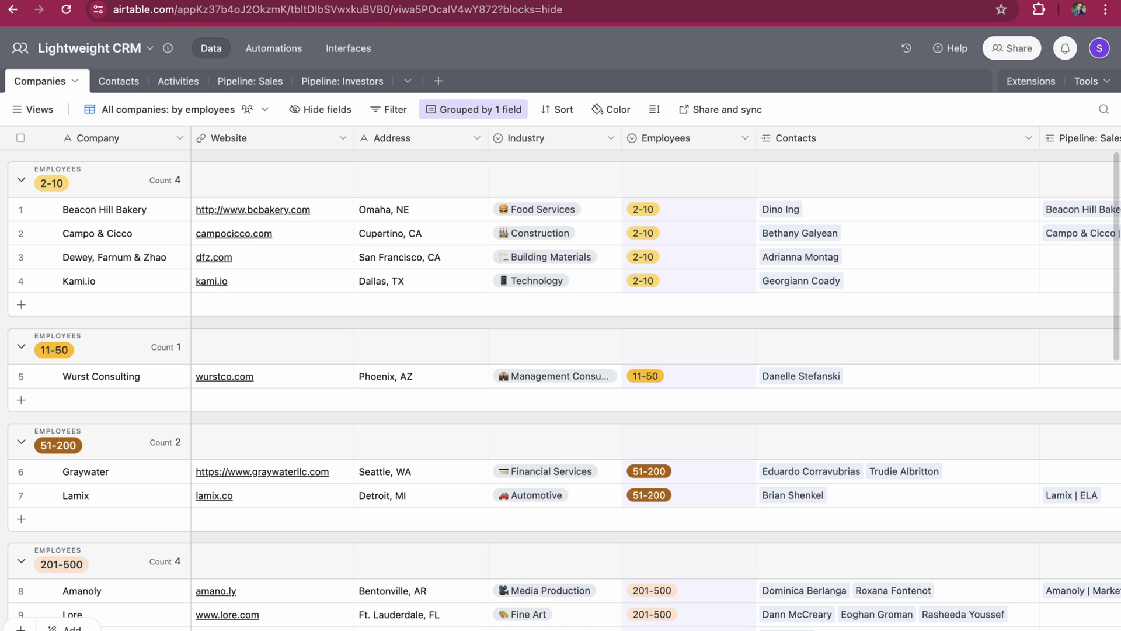
Step: Copy the CRM base's app… and tbl… IDs from the Airtable URL into get data's Base ID and Table ID
double_click(216, 9)
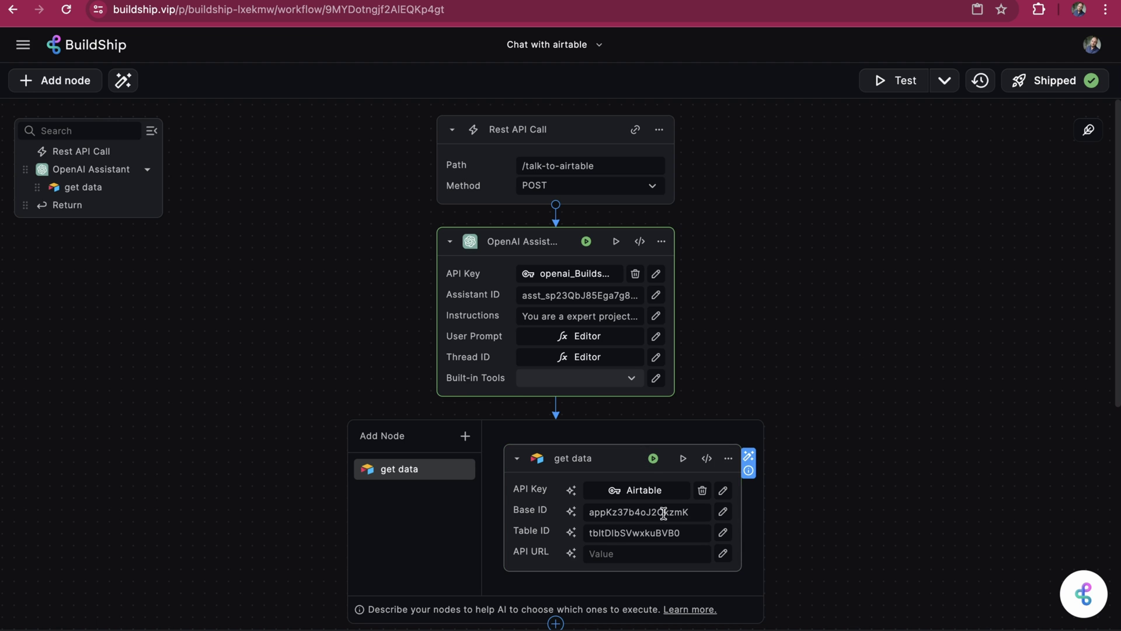
click(667, 513)
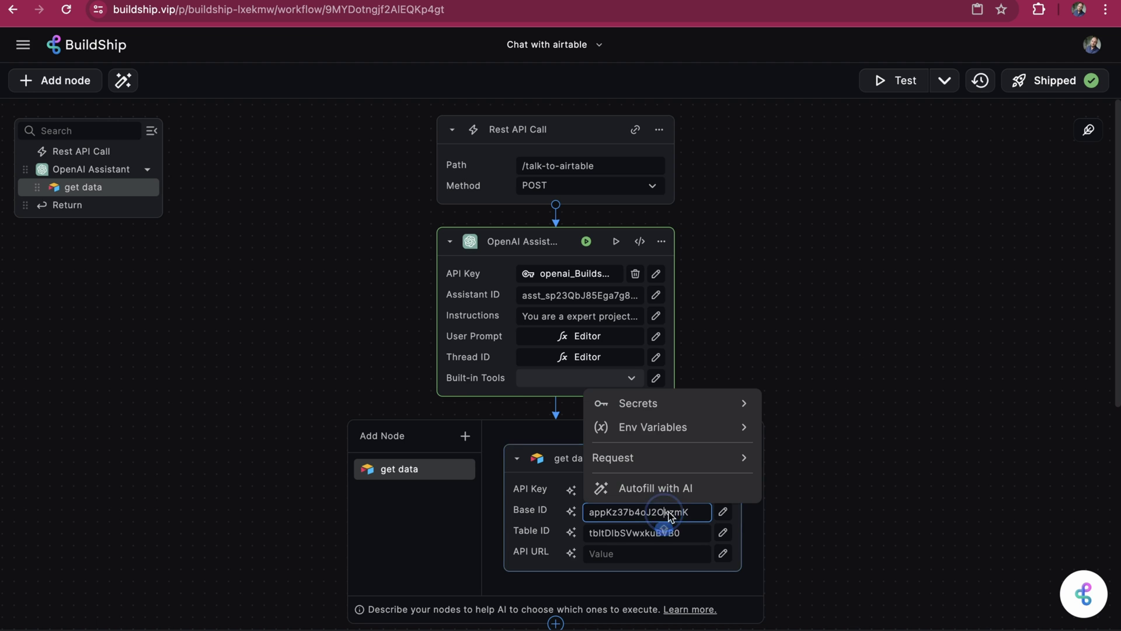
click(818, 421)
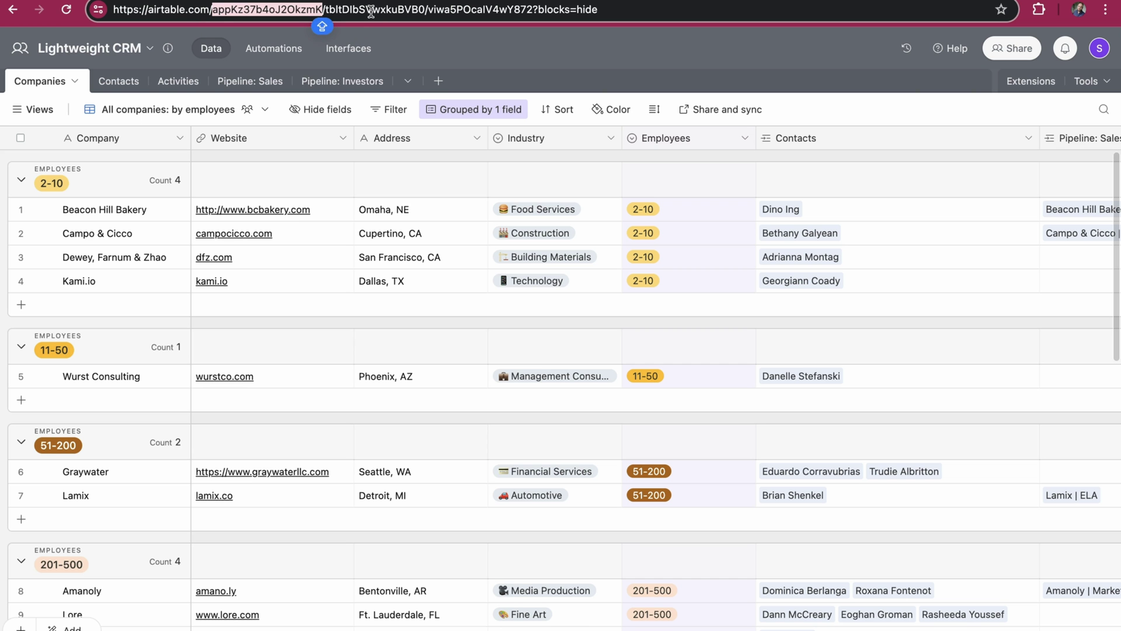
double_click(371, 12)
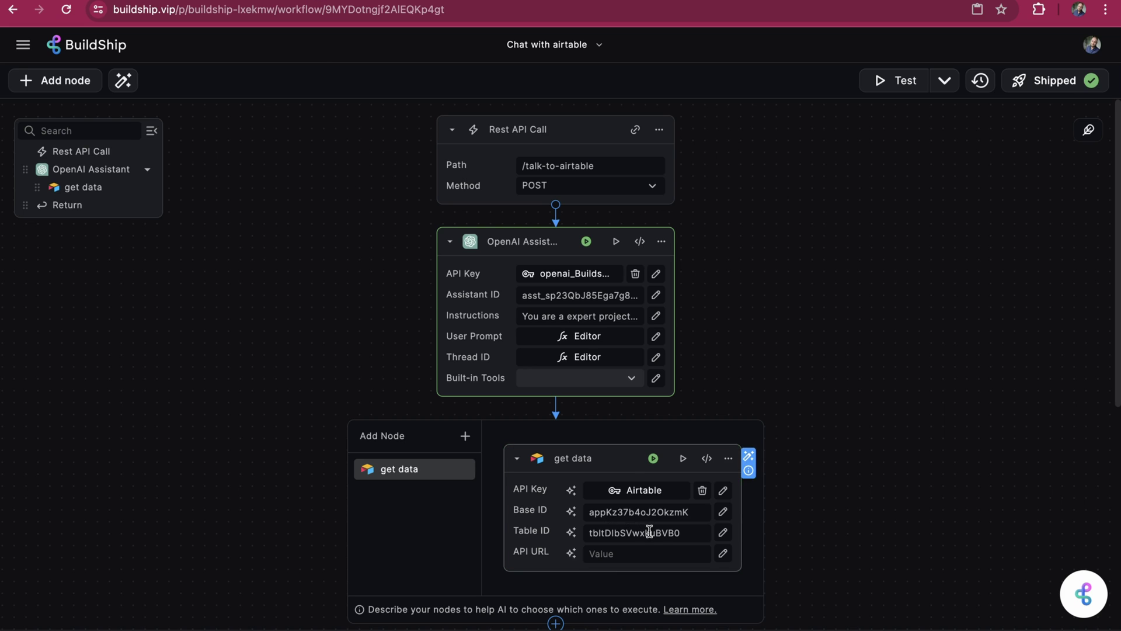
click(649, 531)
Step: Run a test of the get data step and expand the returned records
click(799, 517)
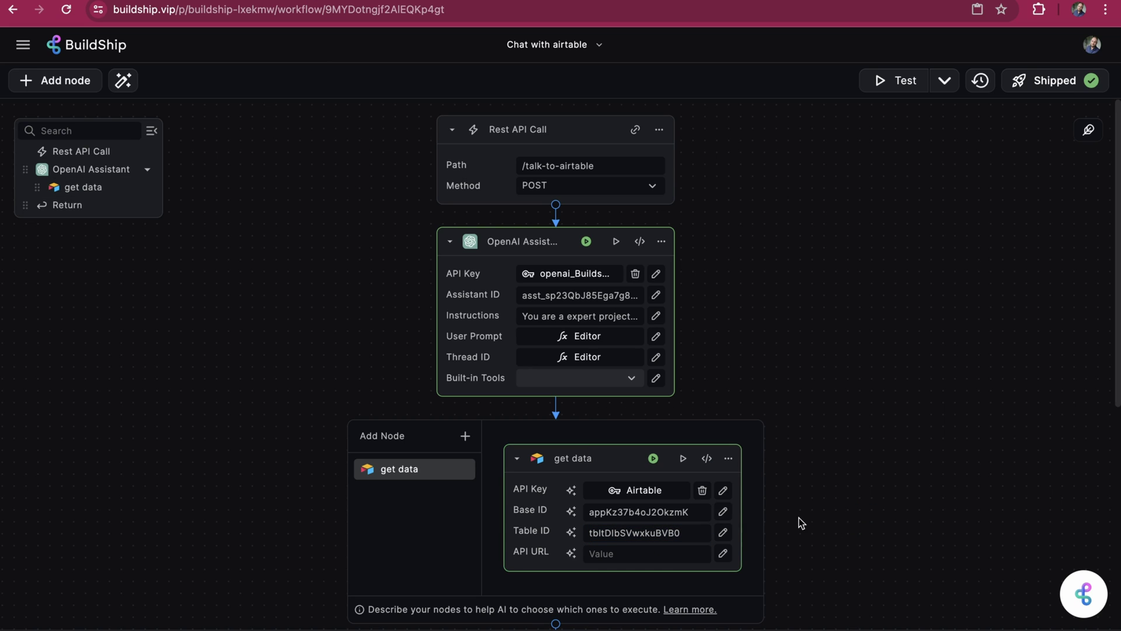
click(683, 458)
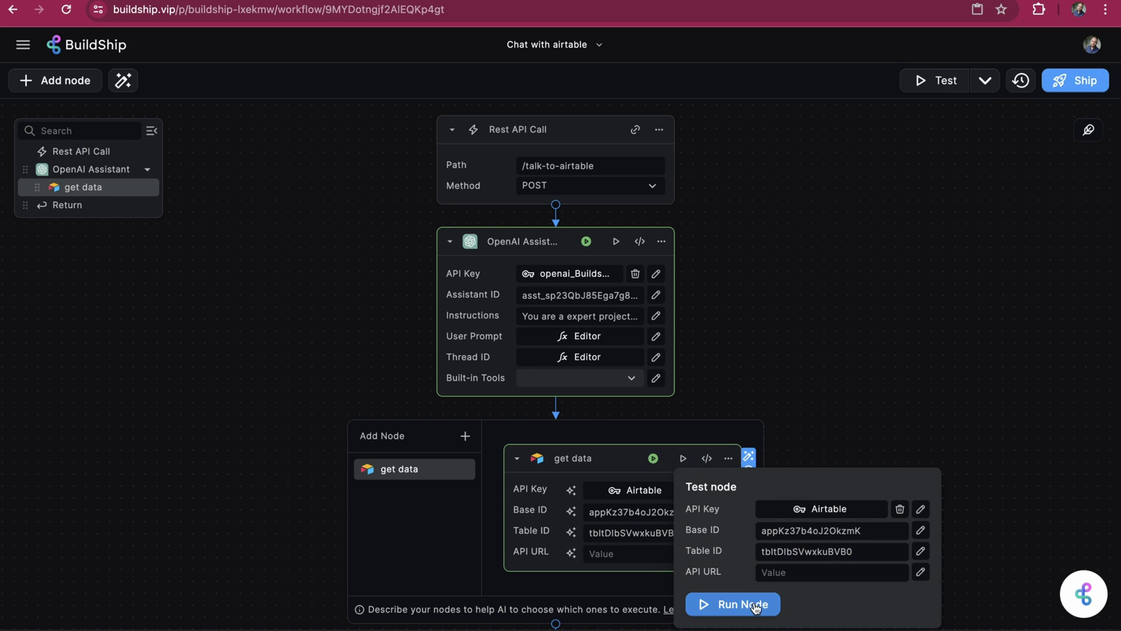
click(756, 606)
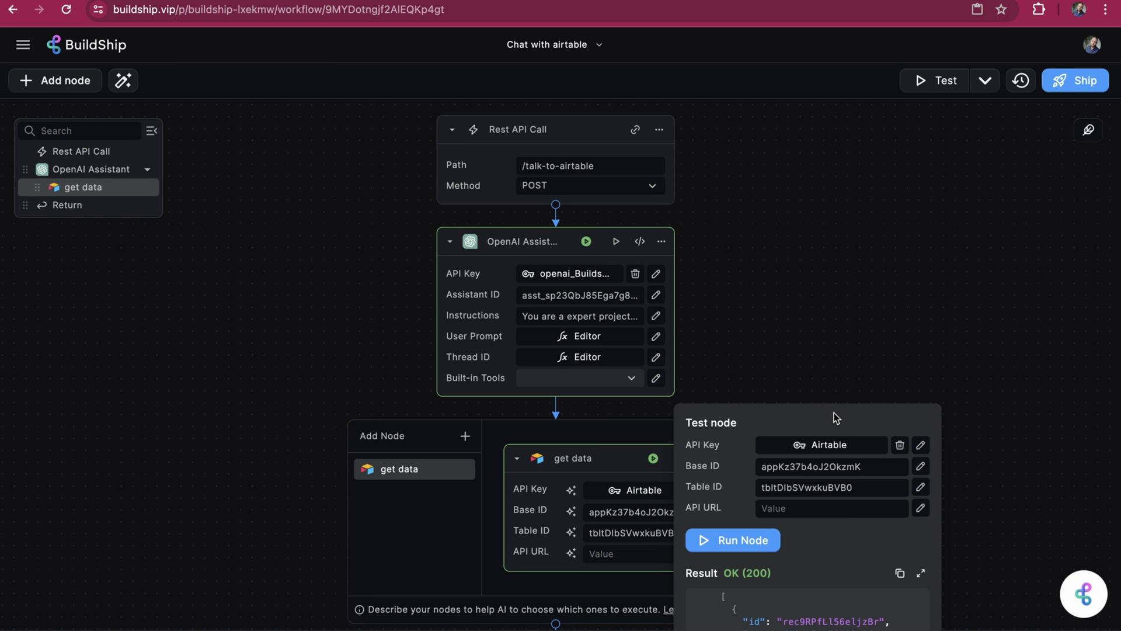
click(921, 575)
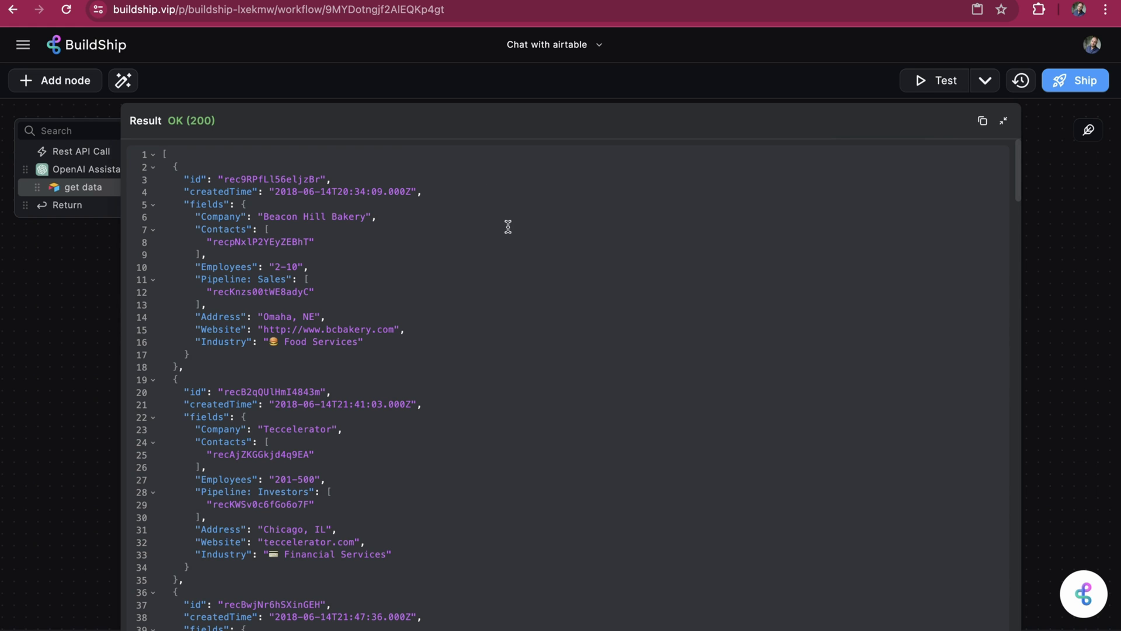
Step: Scroll through the returned Companies records, then close the Result panel
scroll(514, 556, down, 2)
scroll(517, 559, down, 2)
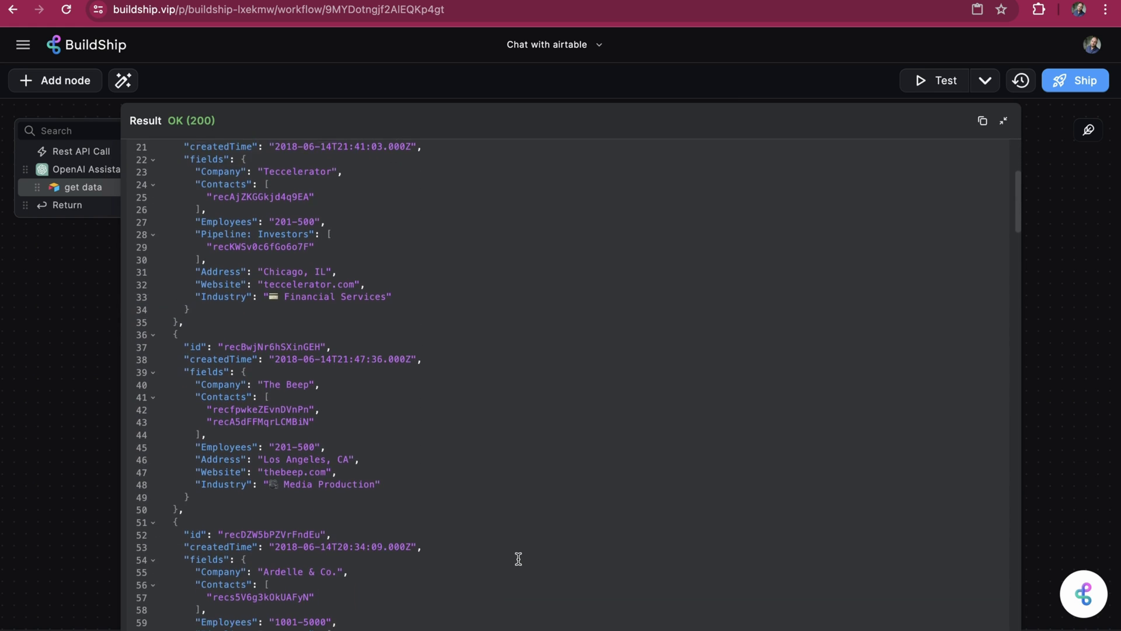
scroll(517, 559, down, 2)
scroll(515, 558, down, 4)
scroll(514, 557, down, 2)
scroll(512, 557, down, 3)
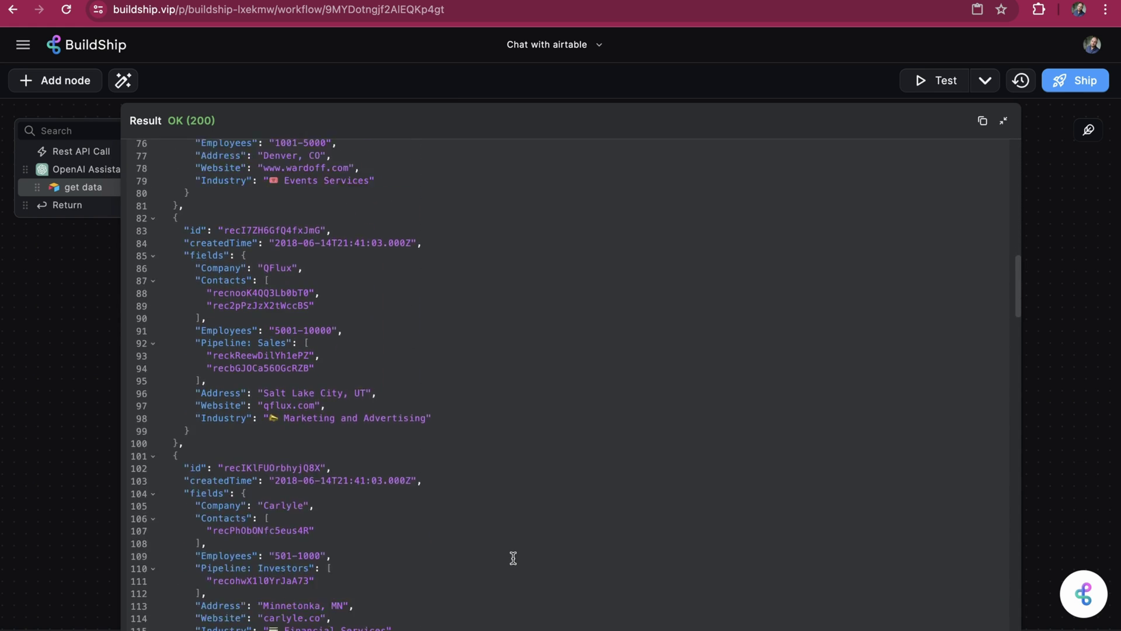
scroll(510, 555, down, 3)
click(1042, 154)
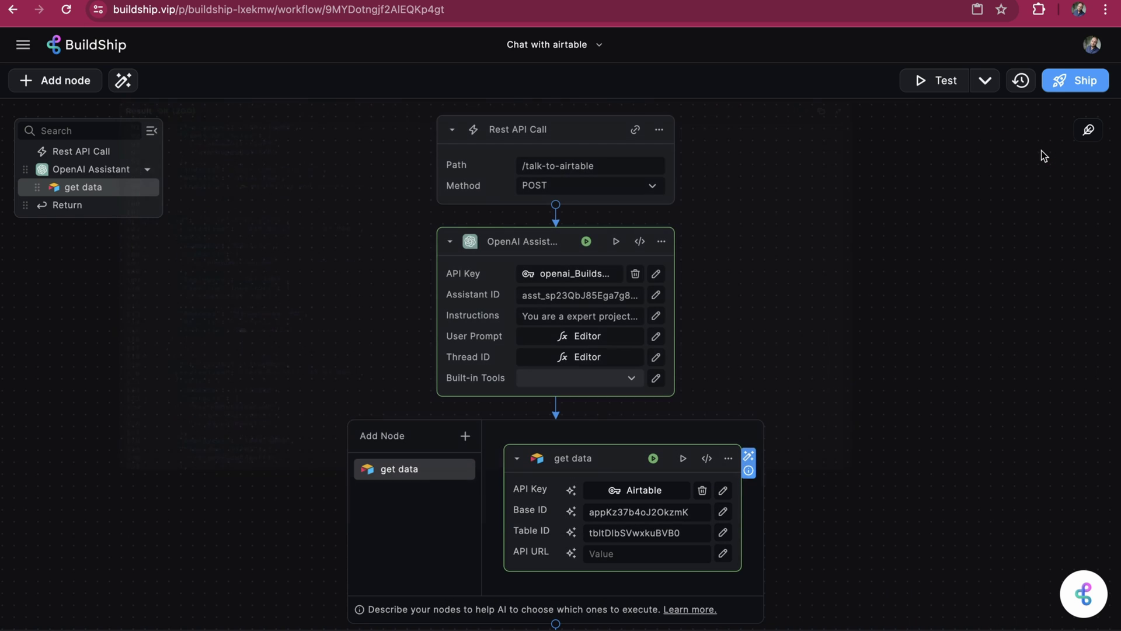
Step: Ship the workflow and ask the chat widget 'How many companies in our crm have over 1000 employees?'
click(1081, 90)
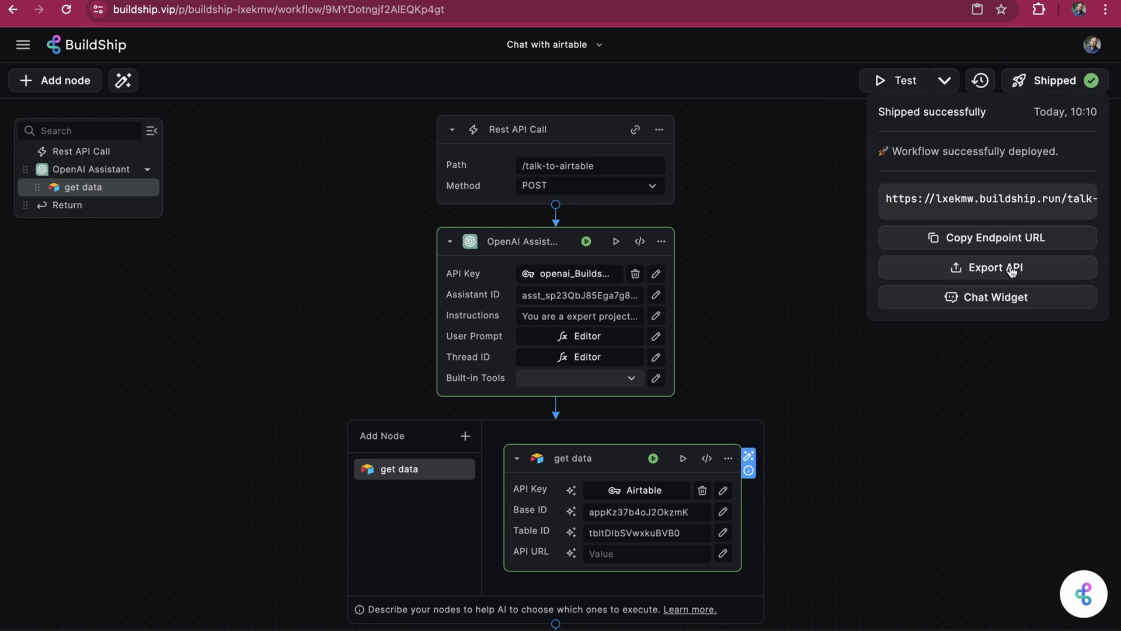
click(1043, 305)
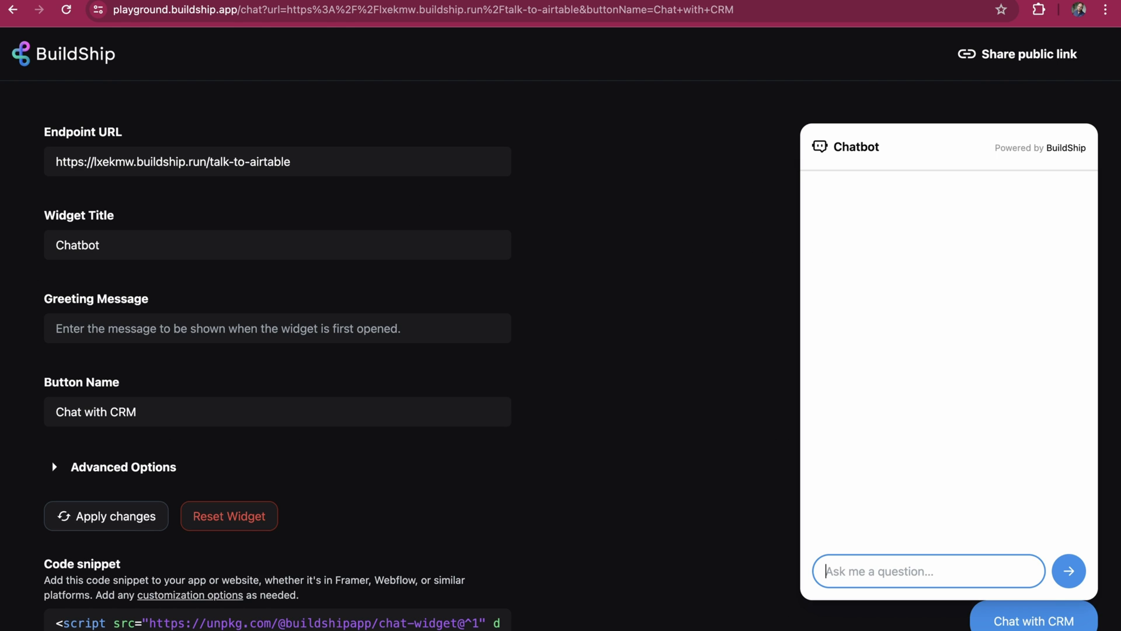
text(How many compani)
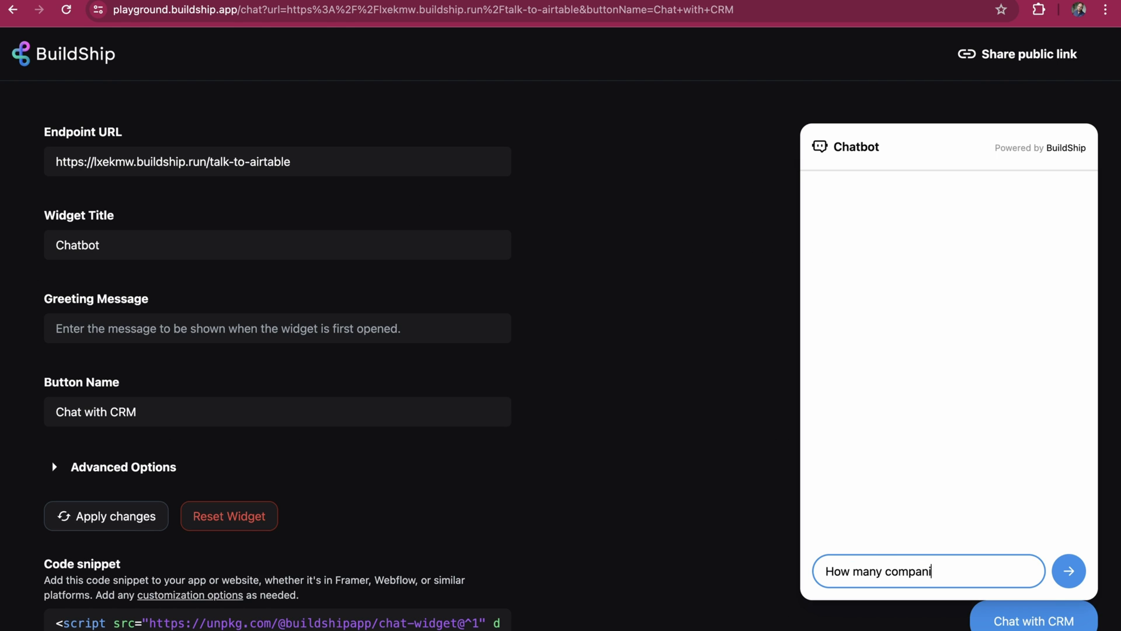
text(es in our crm have over 1000 employees?)
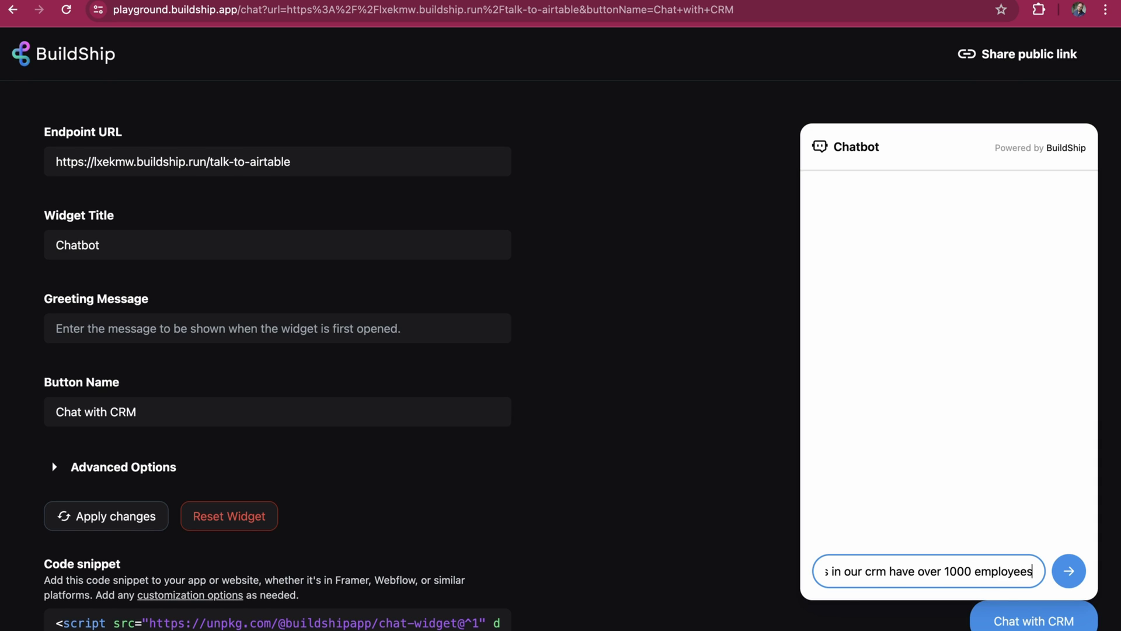
key(Return)
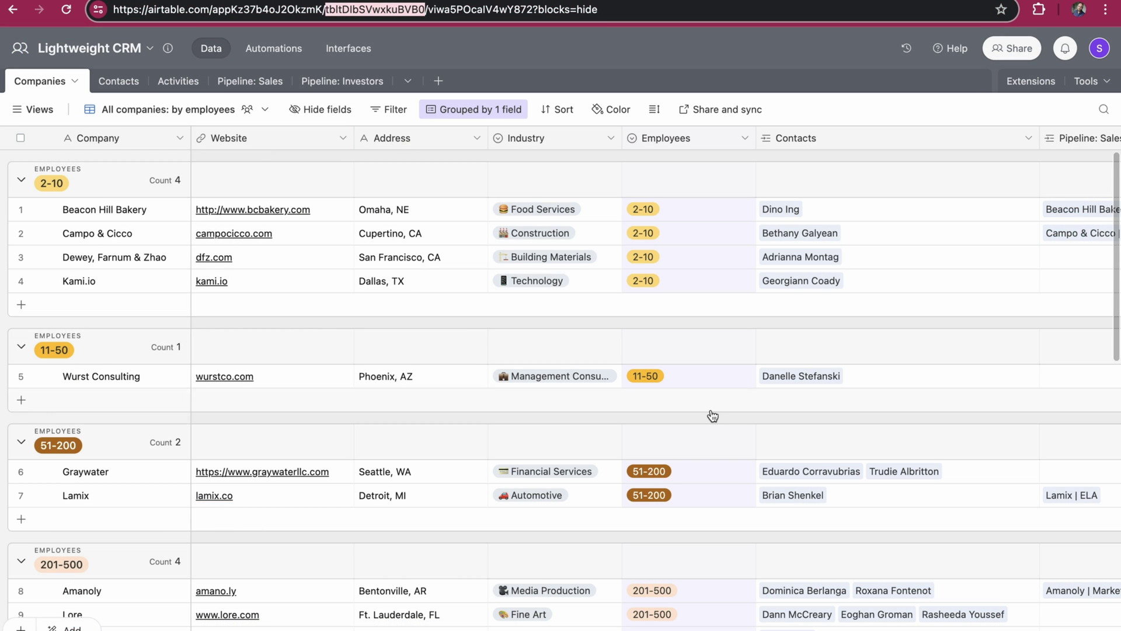
Step: Scroll through the chatbot's answer listing six companies with over 1000 employees
scroll(709, 411, down, 3)
scroll(709, 411, down, 3)
scroll(709, 411, down, 3)
scroll(712, 410, down, 4)
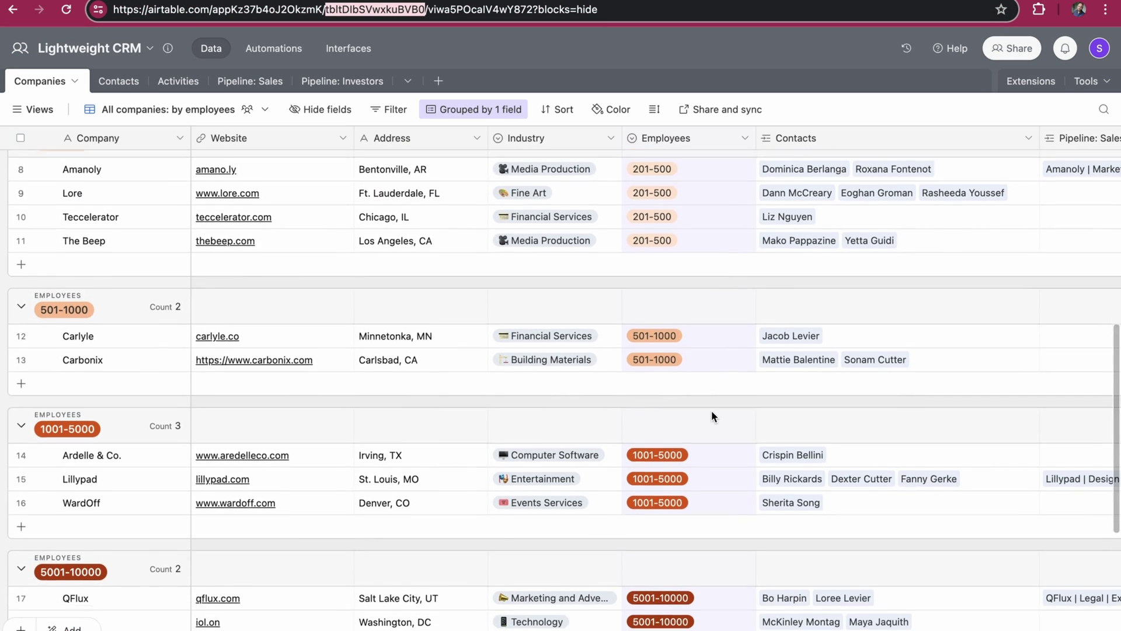
scroll(711, 410, down, 2)
scroll(709, 409, down, 2)
scroll(710, 409, up, 10)
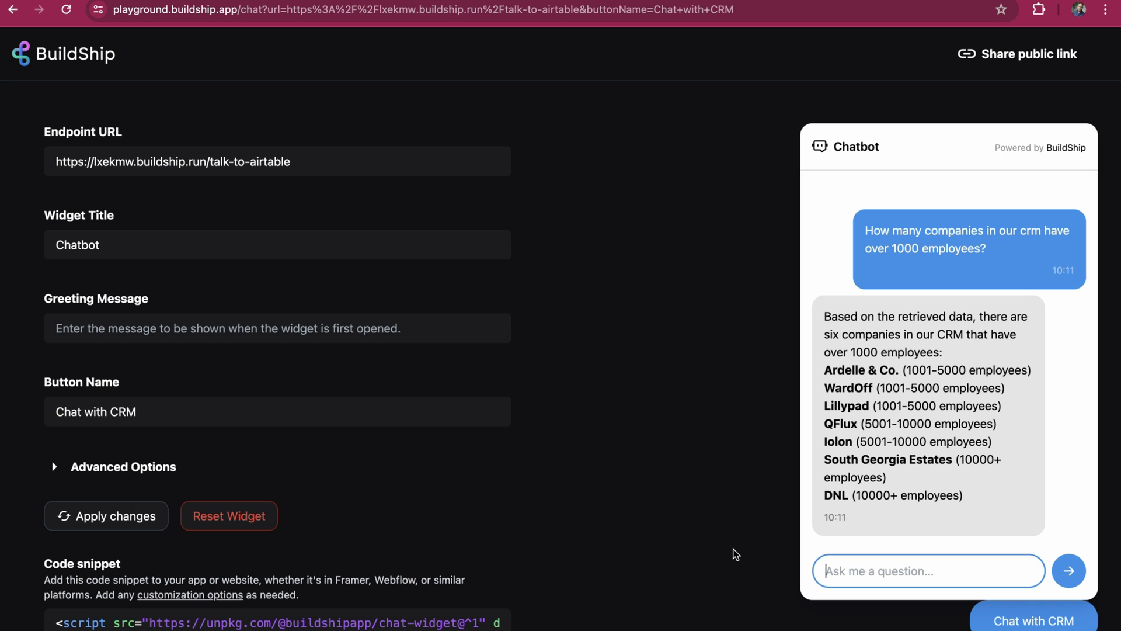
Step: Send the follow-up 'I only want Texas companies' in the chat widget
text(I only want )
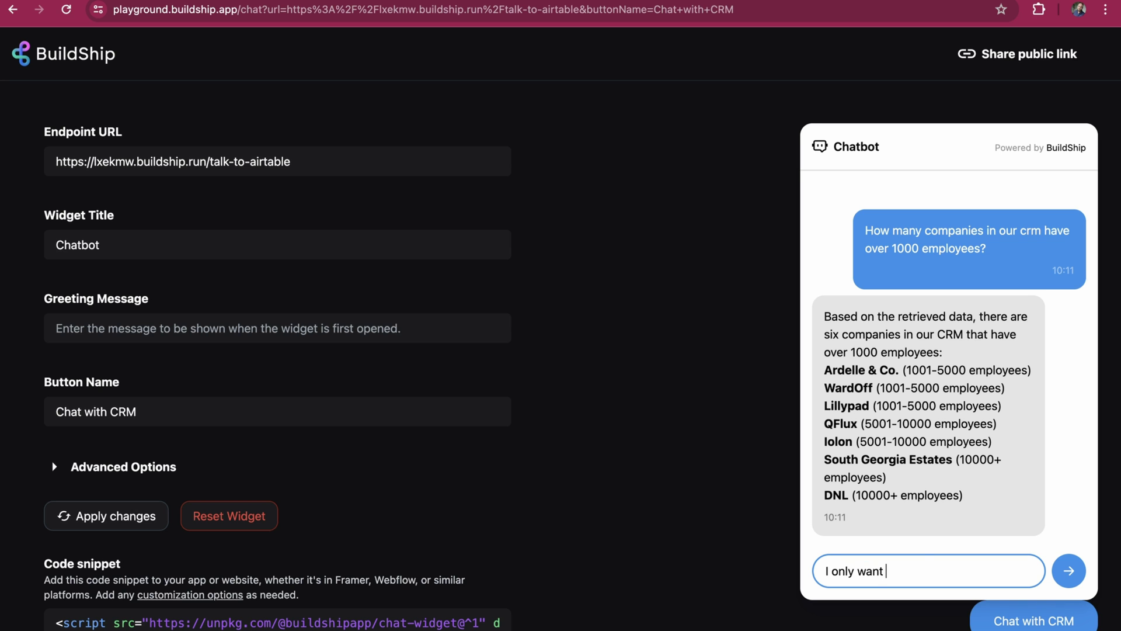
text(Texas compan)
text(ies)
key(Return)
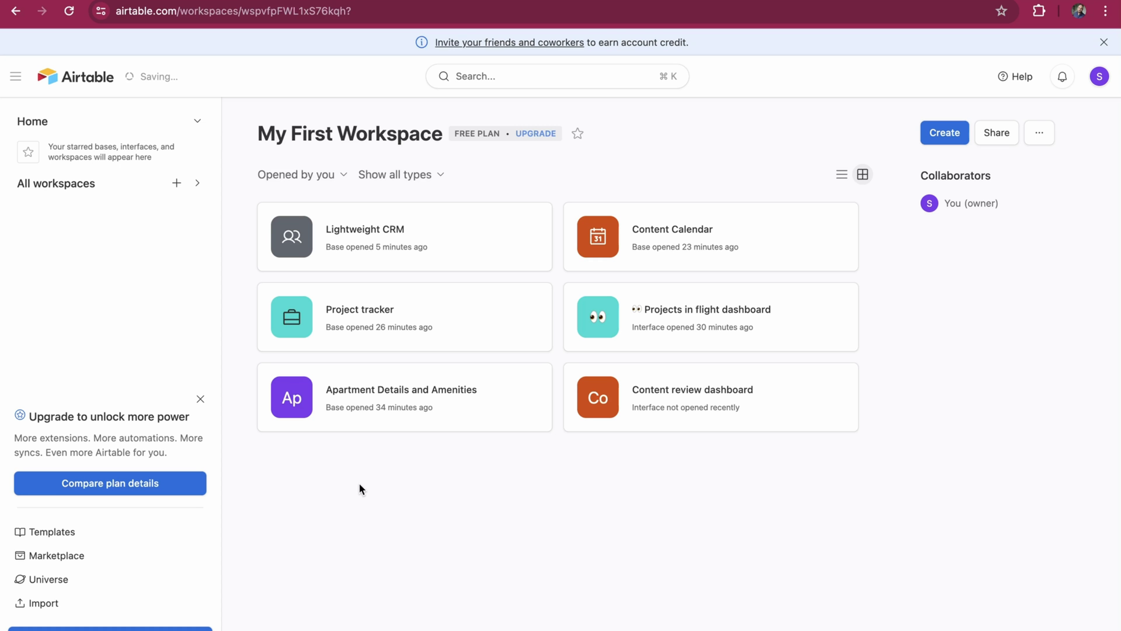
Step: Create a new base from the Project Tracker template under Templates > Operations
click(96, 531)
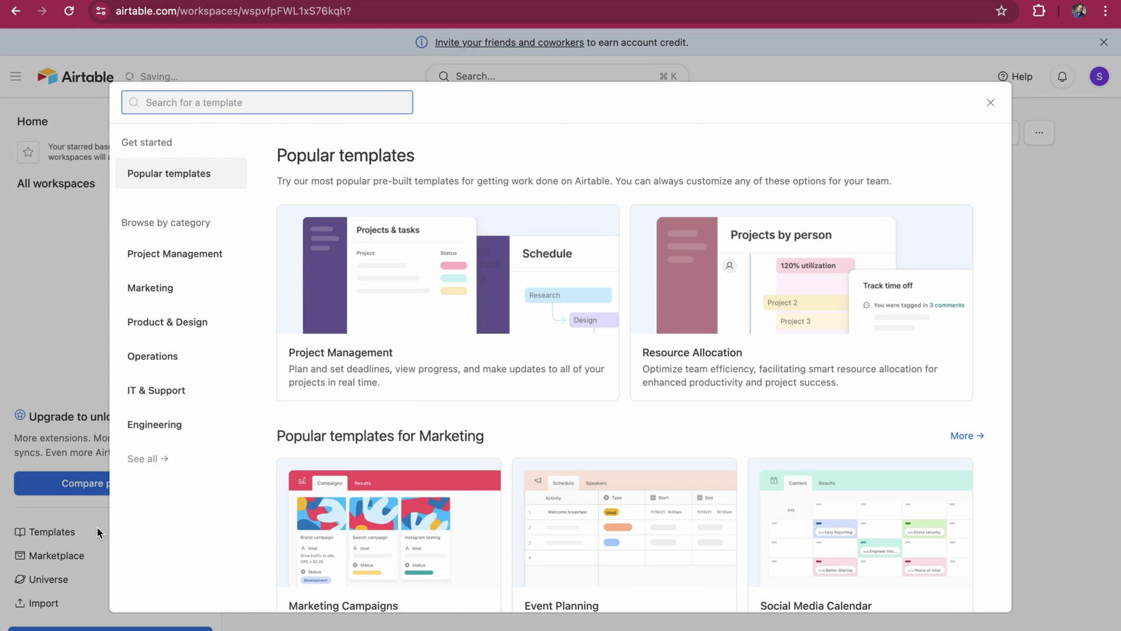
scroll(431, 530, down, 1)
scroll(433, 528, down, 4)
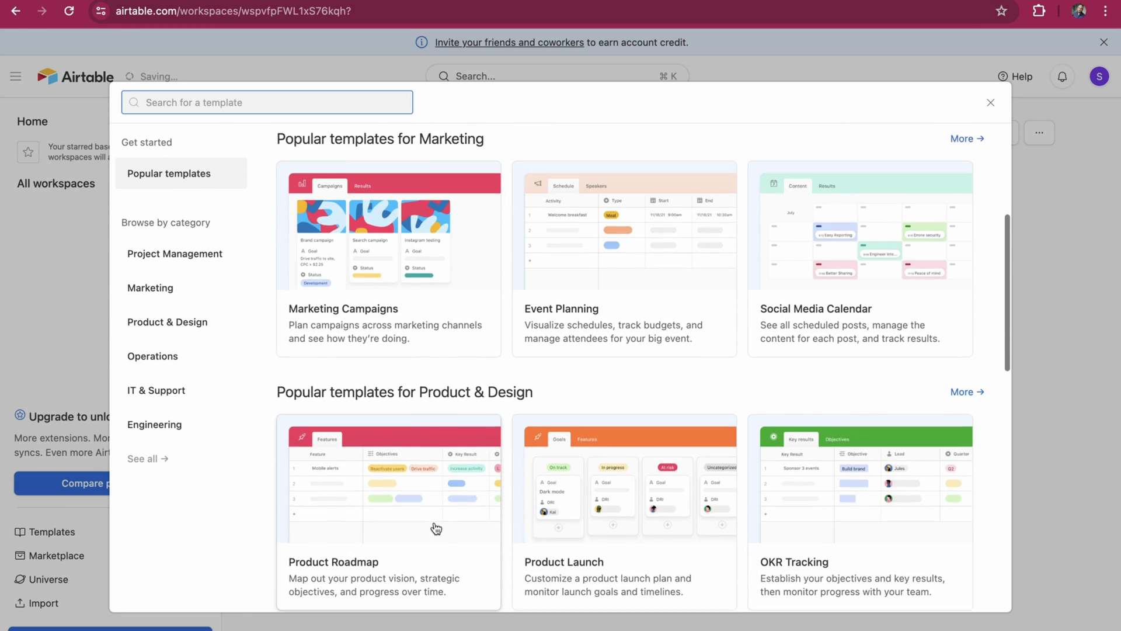
scroll(435, 528, down, 1)
scroll(435, 527, down, 3)
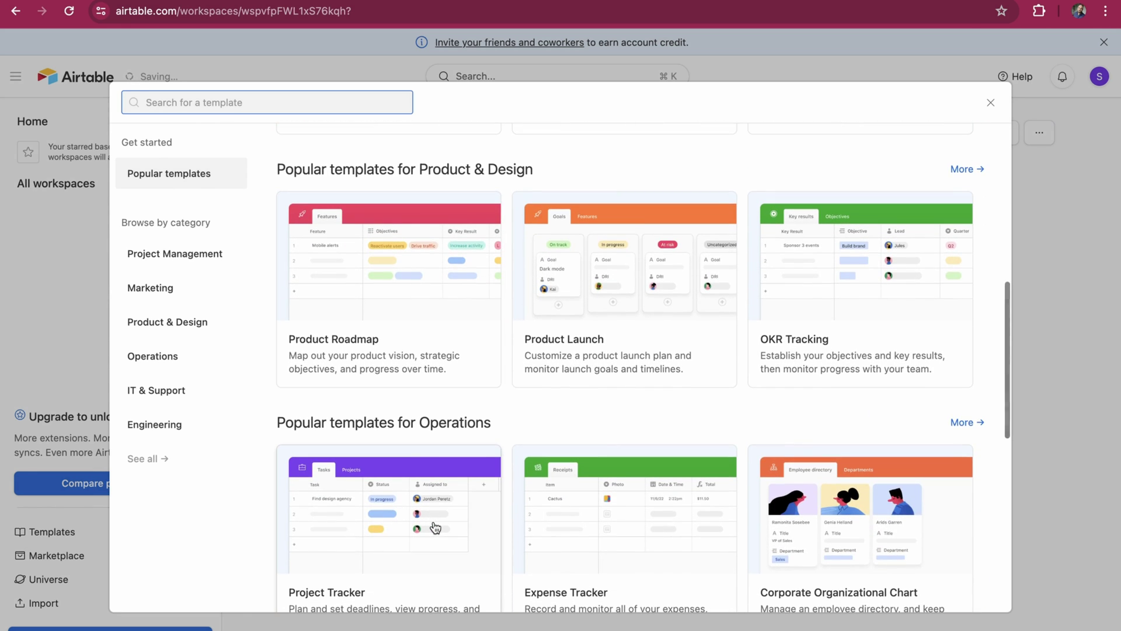
scroll(435, 528, down, 3)
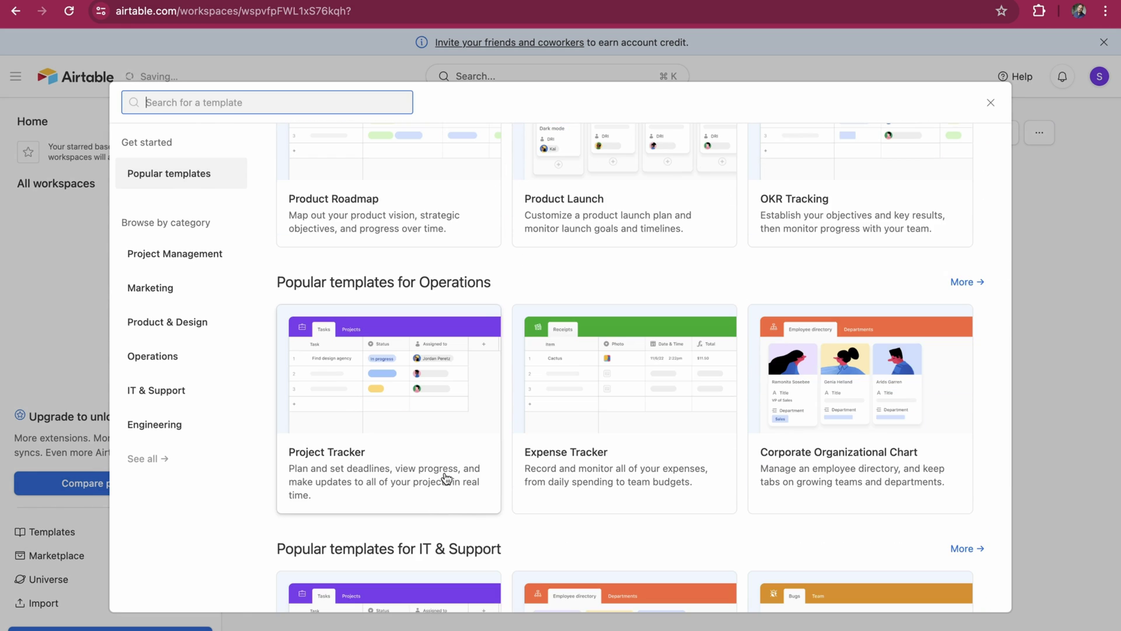
click(435, 447)
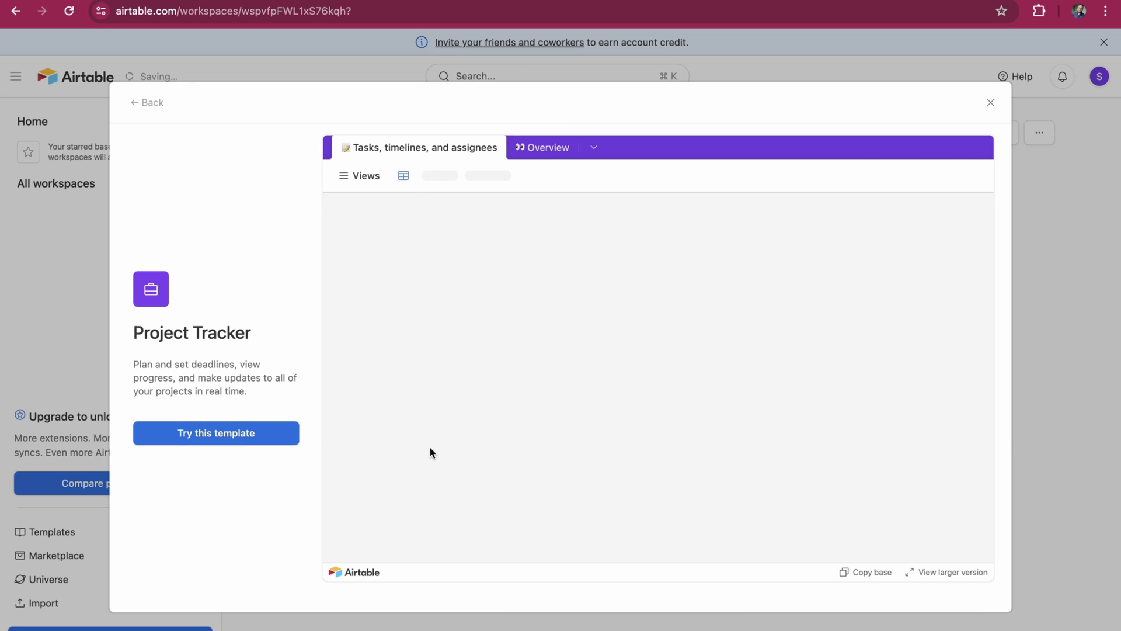
click(267, 434)
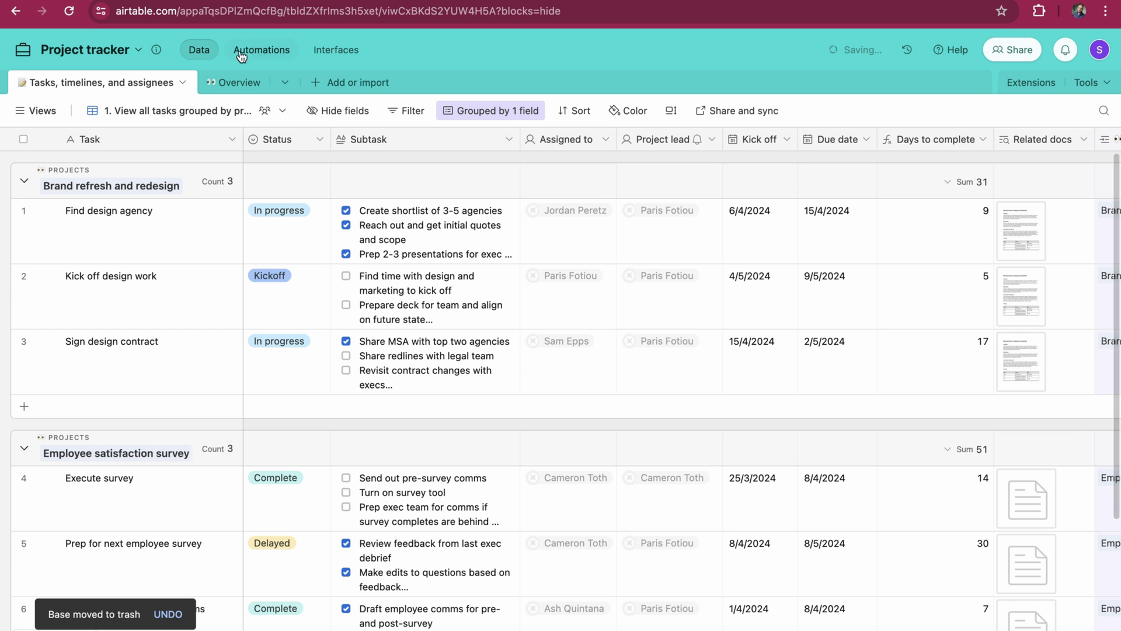
Step: Replace the get data Base ID with the Project tracker base's app ID from the URL
double_click(234, 12)
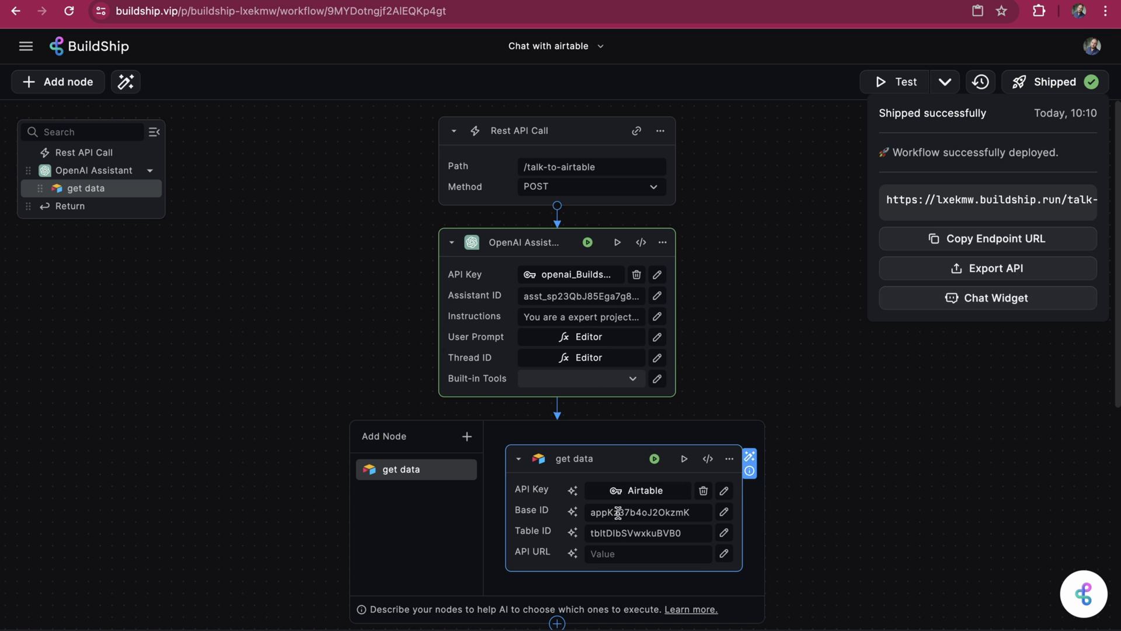
triple_click(618, 512)
text(appaTqsDPIZmQcfBg)
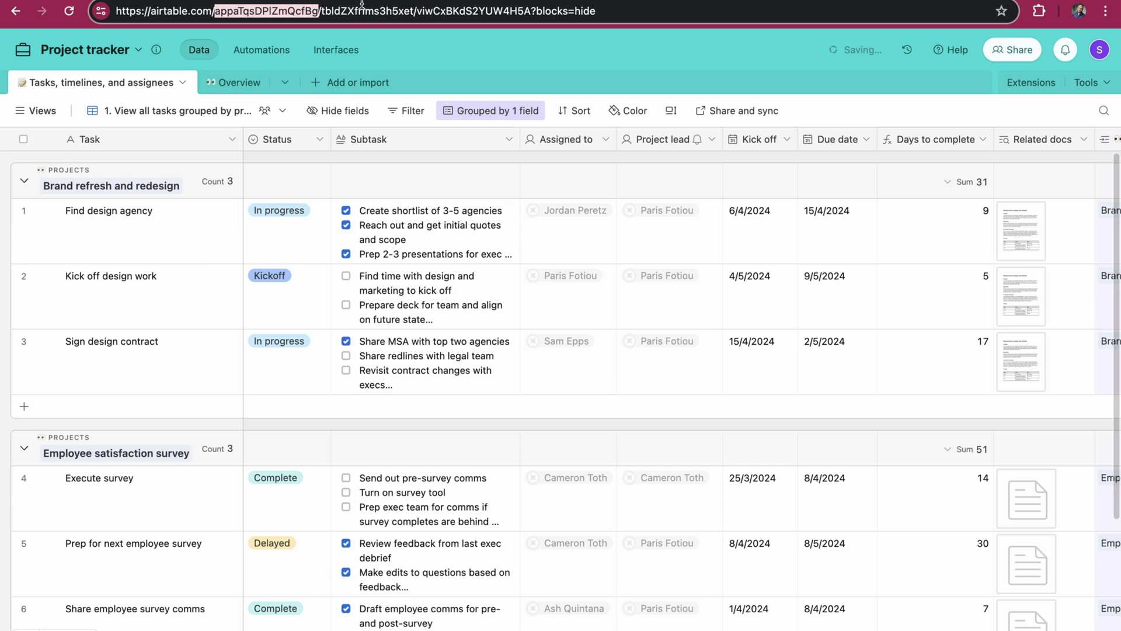
Step: Set the get data Table ID to tbldZXfrlms3h5xet and redeploy the workflow
double_click(363, 11)
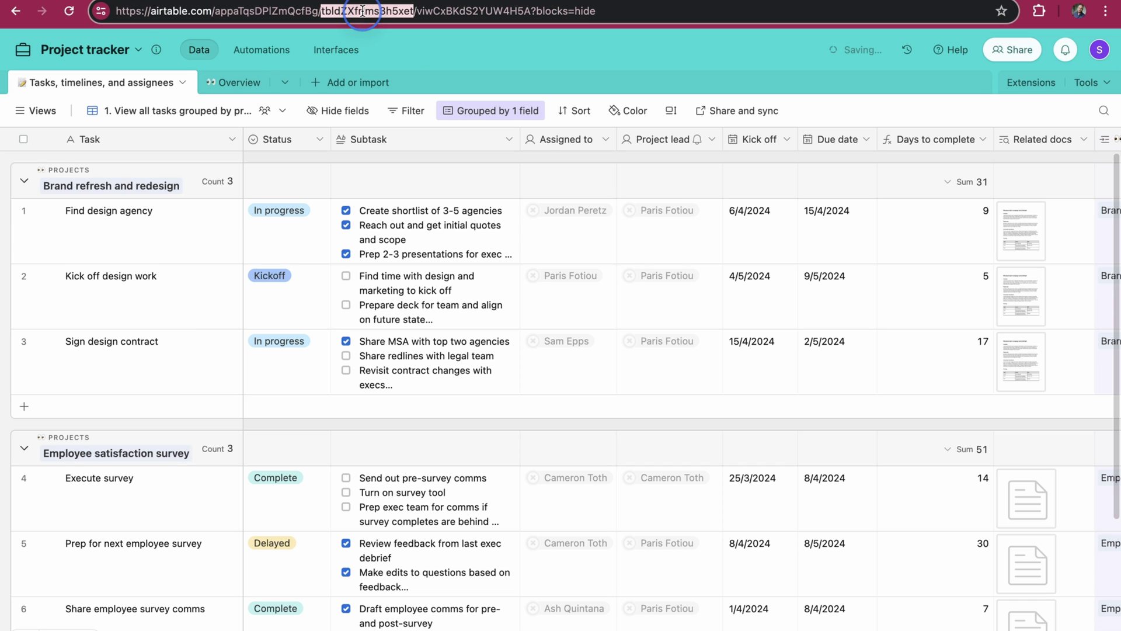
key(ctrl+c)
key(alt+Tab)
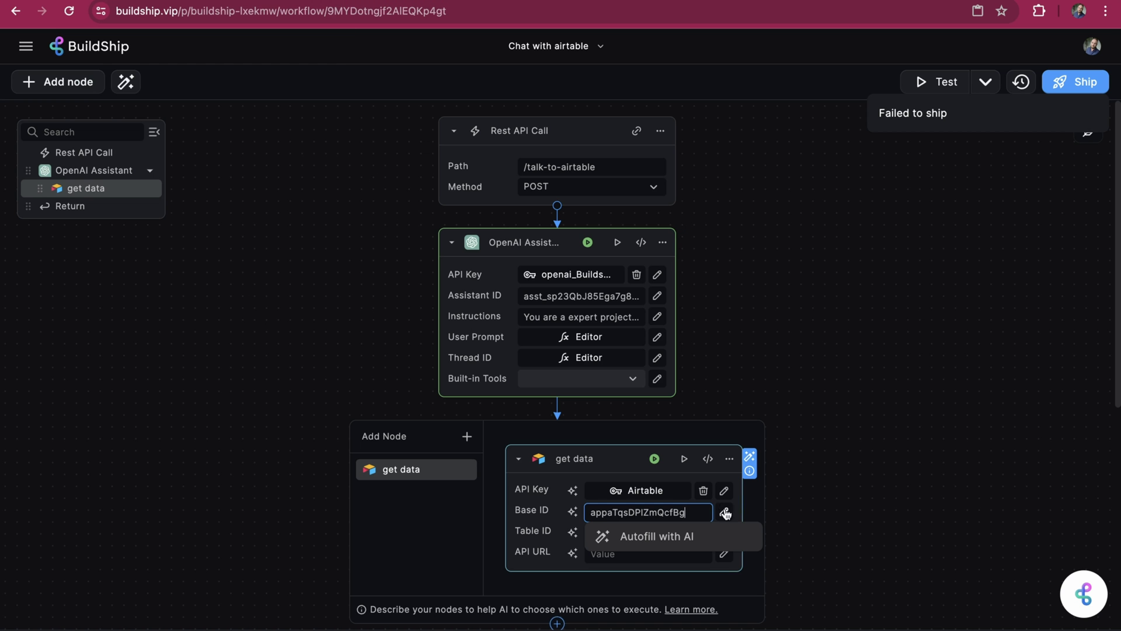
click(642, 532)
key(ctrl+v)
triple_click(638, 533)
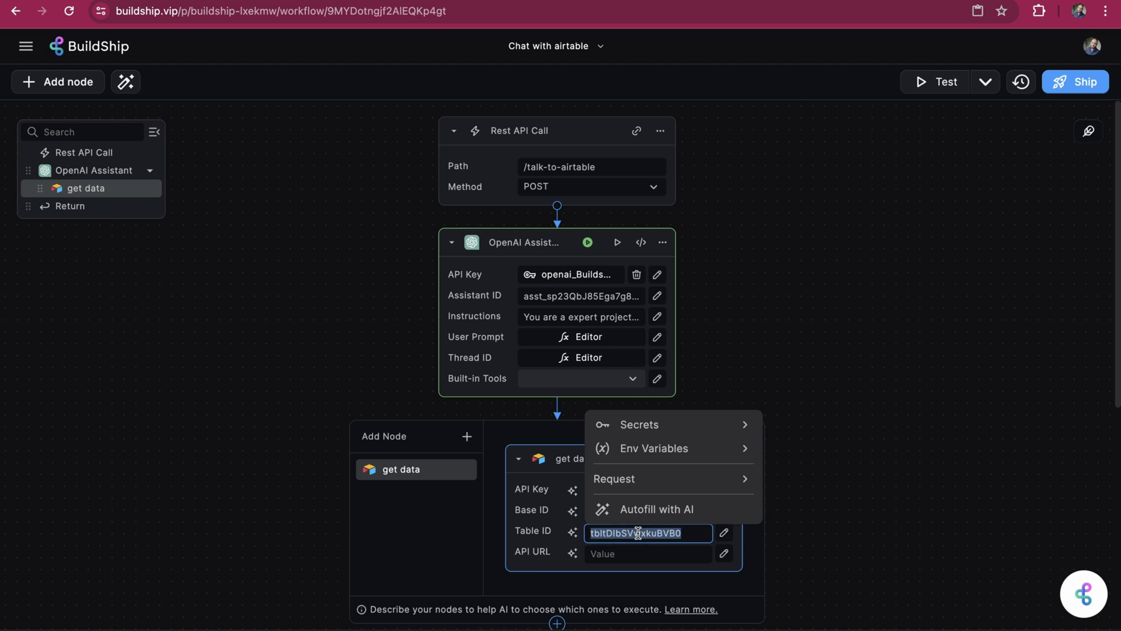
key(ctrl+v)
click(789, 531)
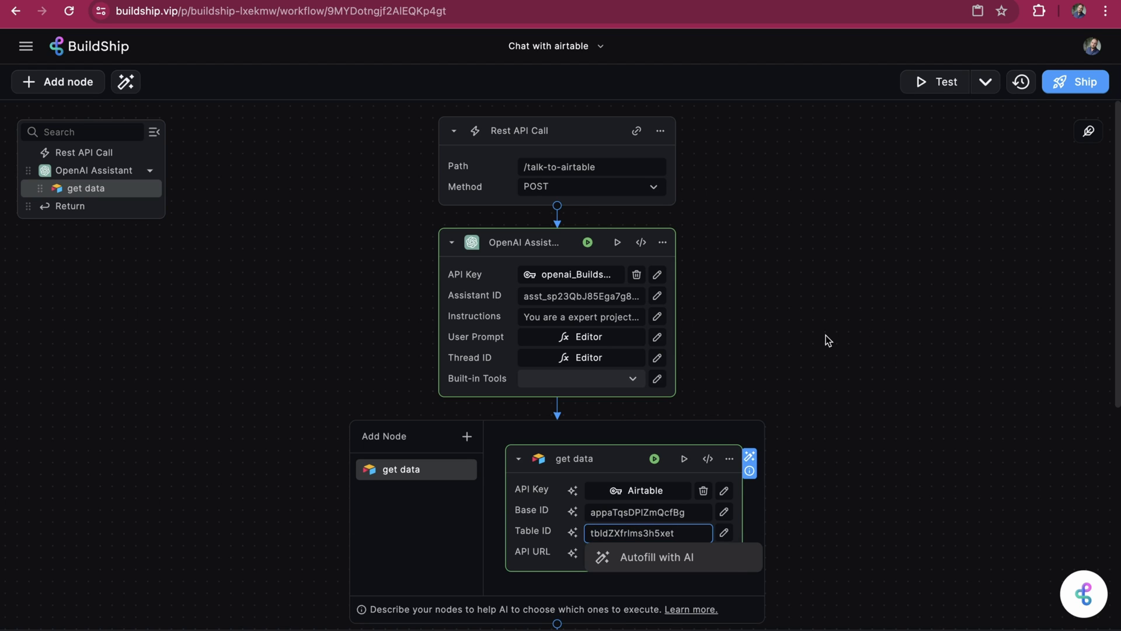
click(1085, 83)
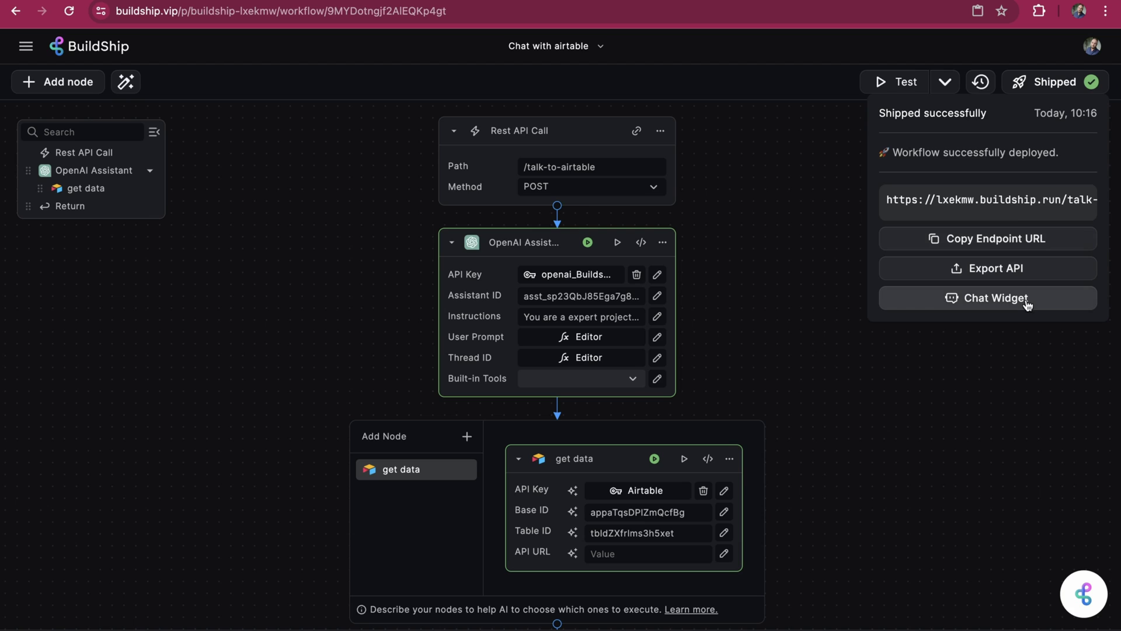
Step: Ask the chat widget 'what tasks are due this week' and scroll through the returned task list
click(1025, 300)
text(what task)
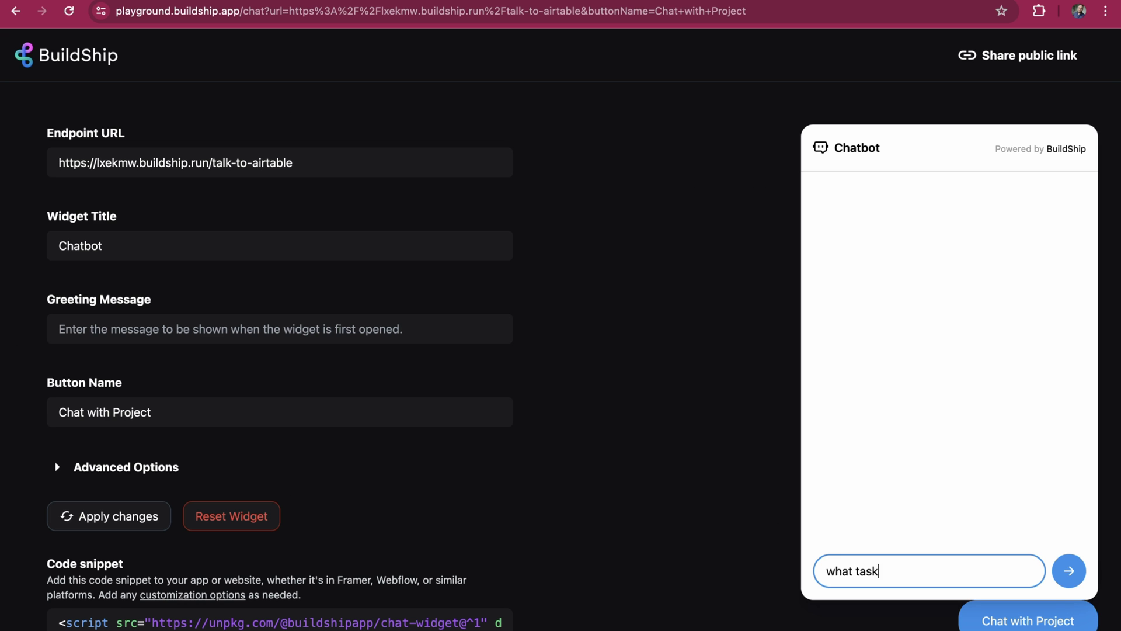
text(s are due t)
text(his week?)
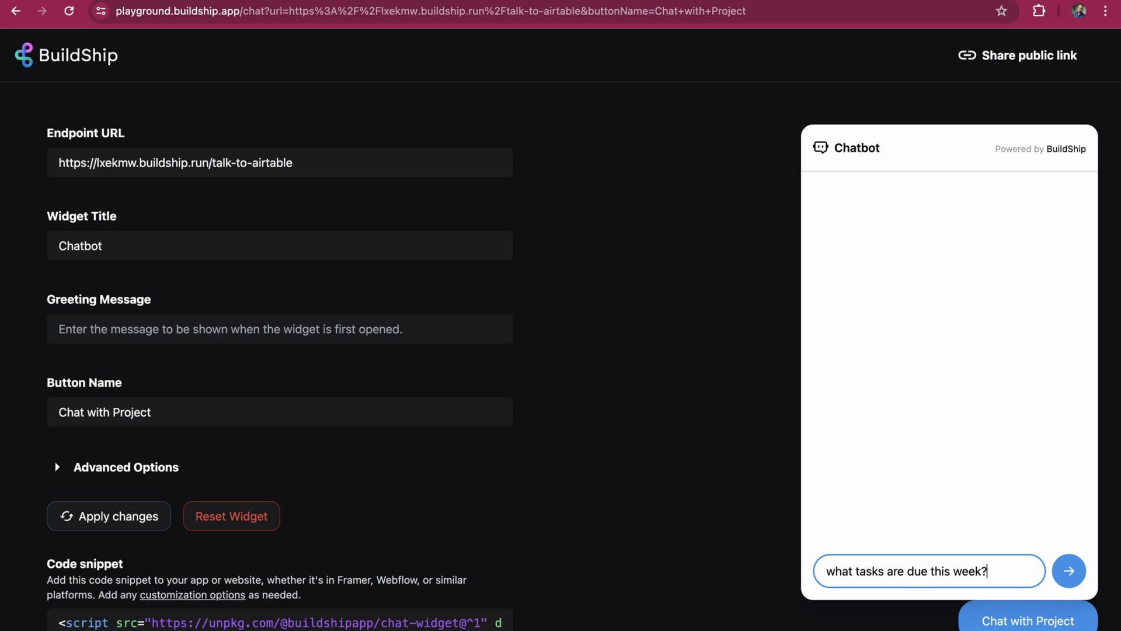
key(Return)
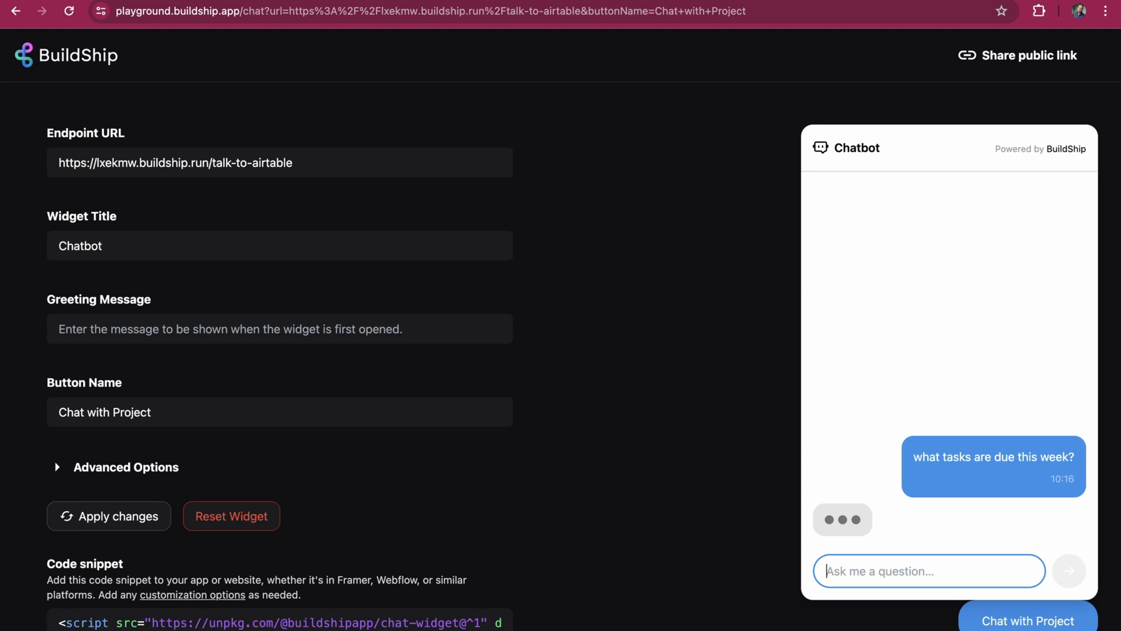
scroll(1049, 342, up, 2)
scroll(1046, 342, up, 1)
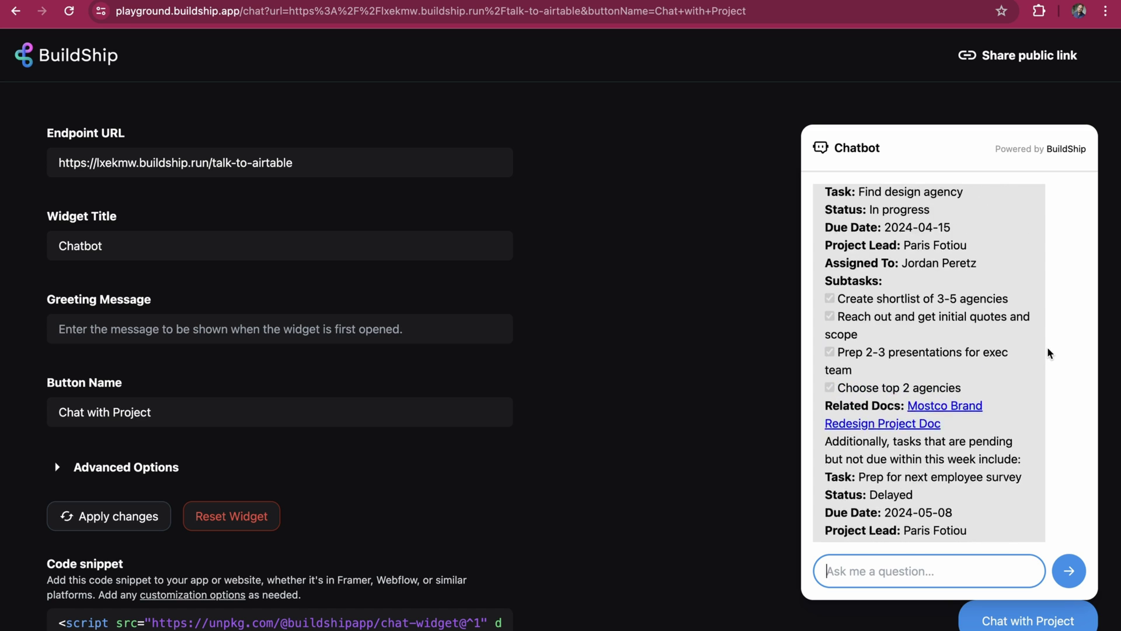
scroll(1046, 346, up, 3)
scroll(1046, 348, up, 3)
scroll(1046, 348, up, 2)
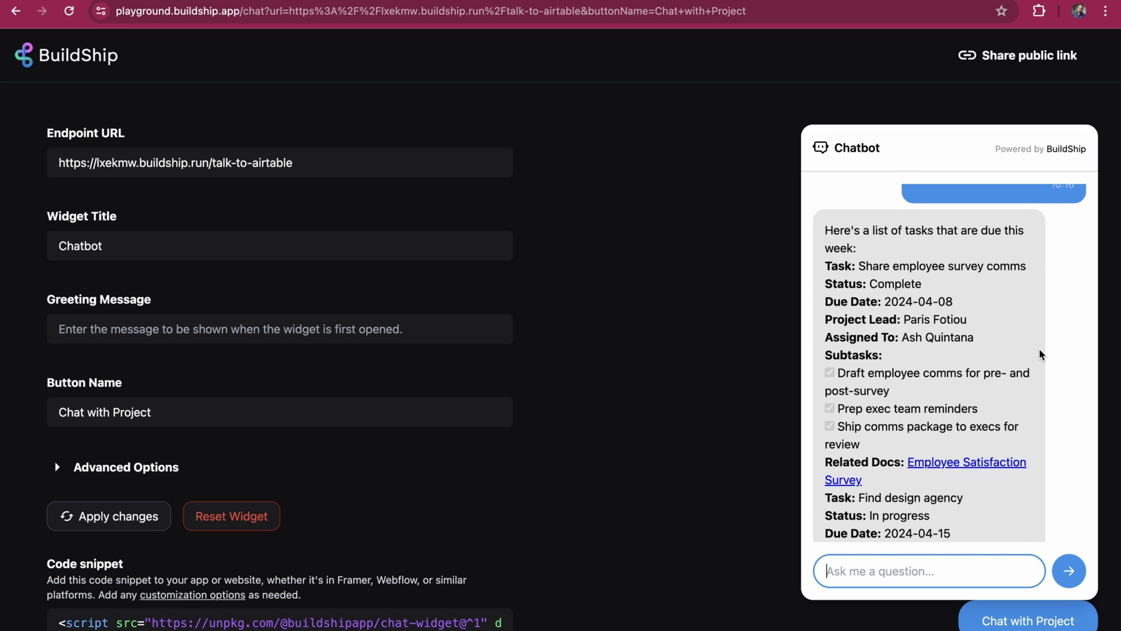
Step: Open the Employee Satisfaction Survey doc from the reply, then return to the Airtable workspace home
click(987, 467)
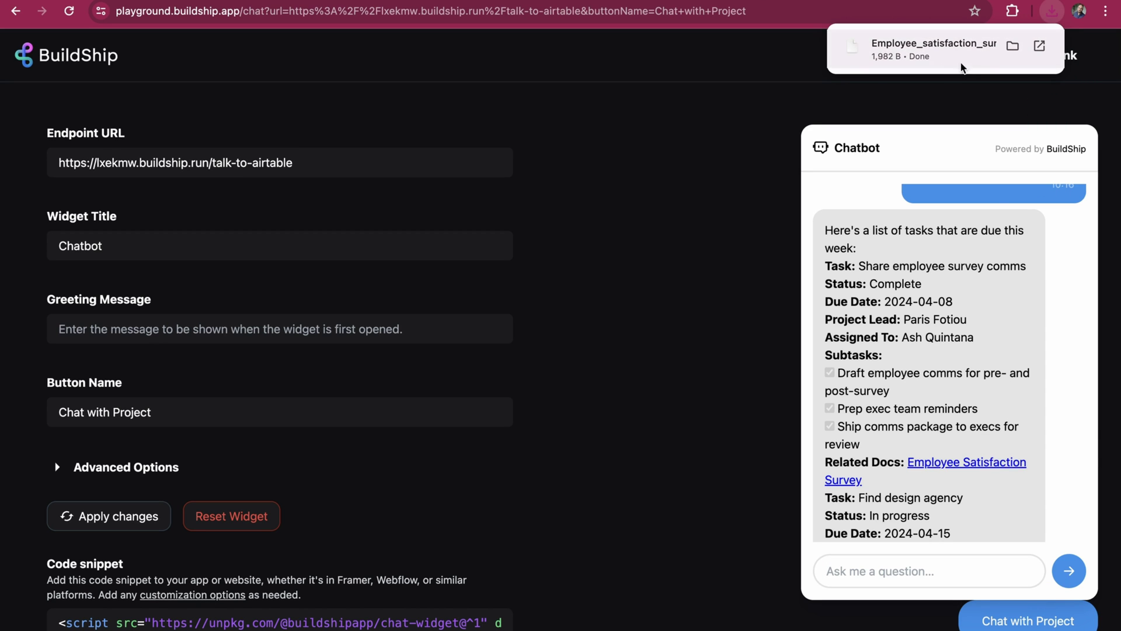
scroll(1039, 342, down, 3)
scroll(993, 368, down, 5)
scroll(985, 377, down, 5)
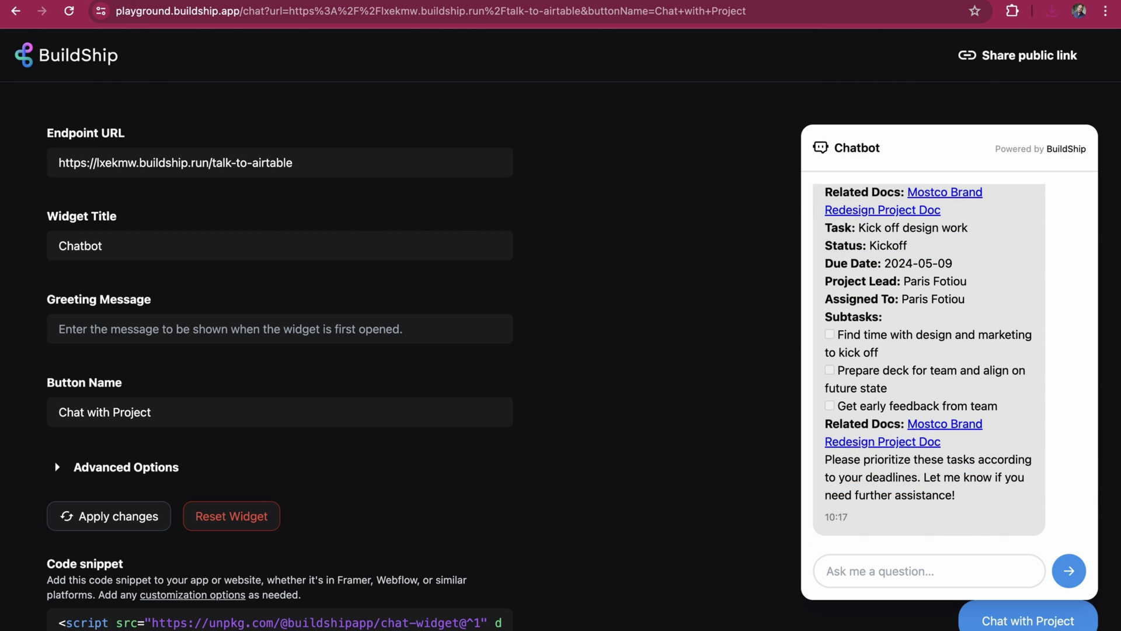
click(68, 30)
click(21, 51)
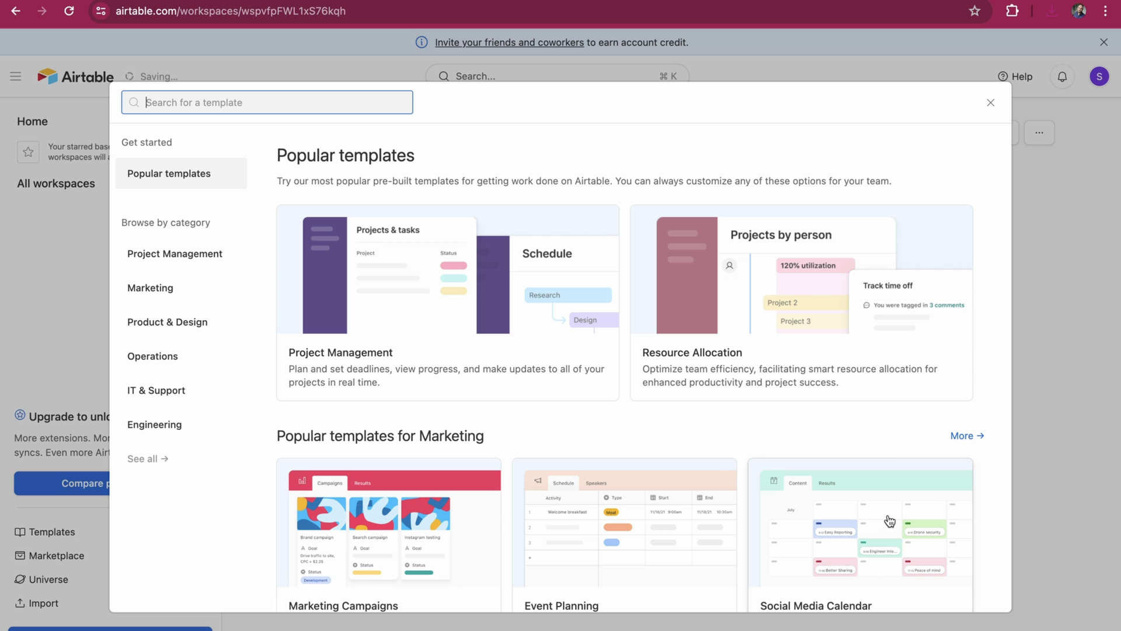
Step: Create a Content Calendar base from the Social Media Calendar template and copy its table ID
click(888, 518)
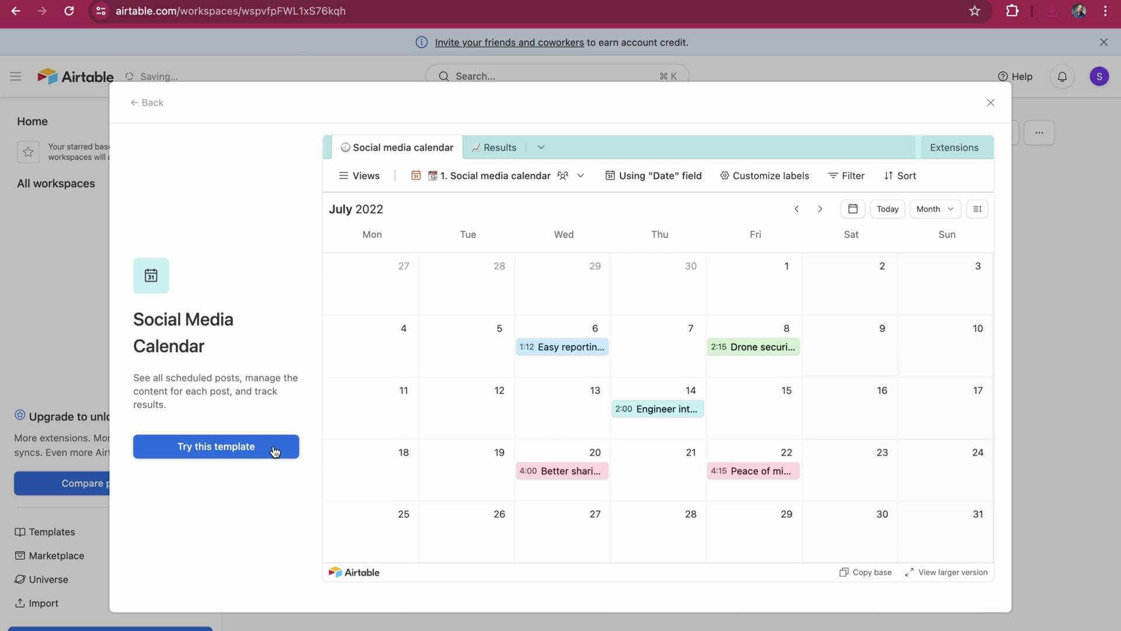
click(272, 450)
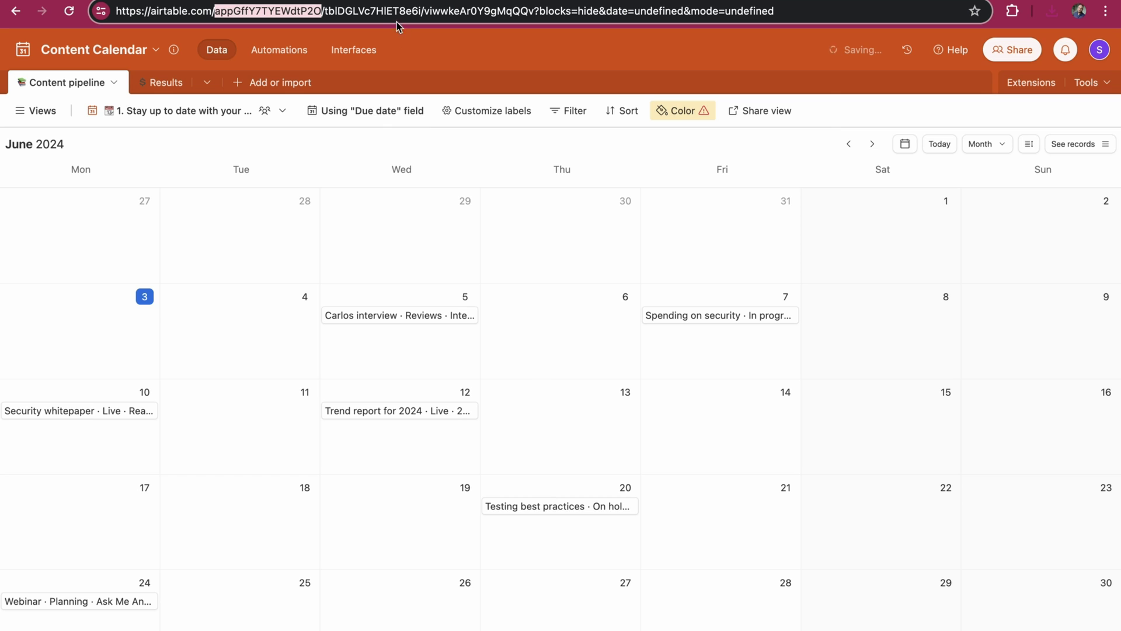
double_click(366, 12)
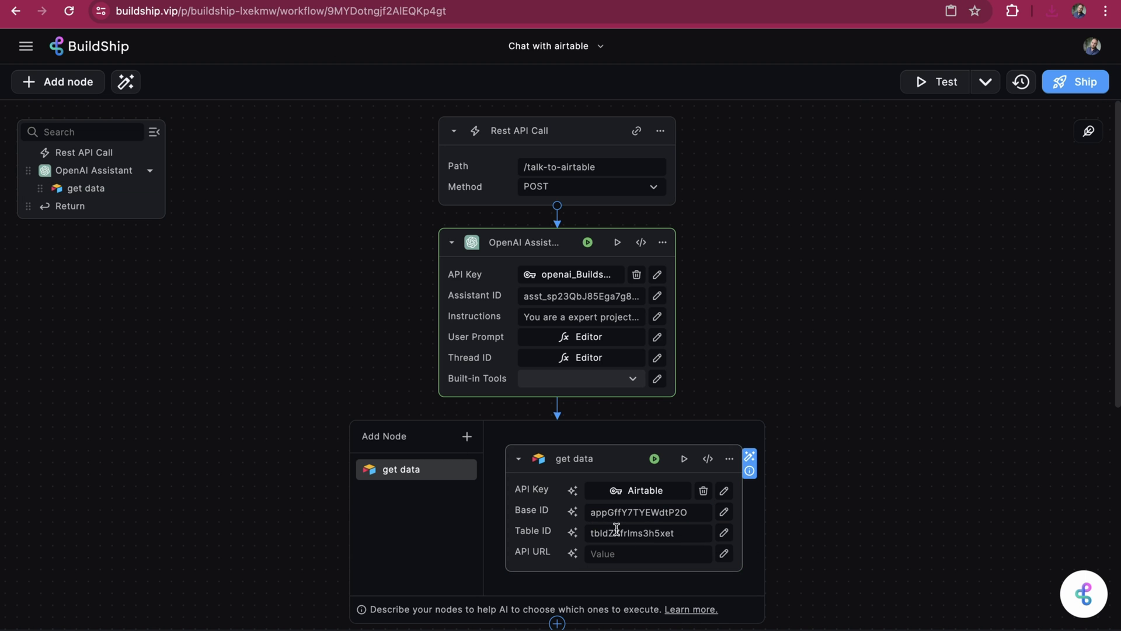
Step: Replace the get data node's Table ID with the Content Calendar ID and redeploy the workflow
click(616, 530)
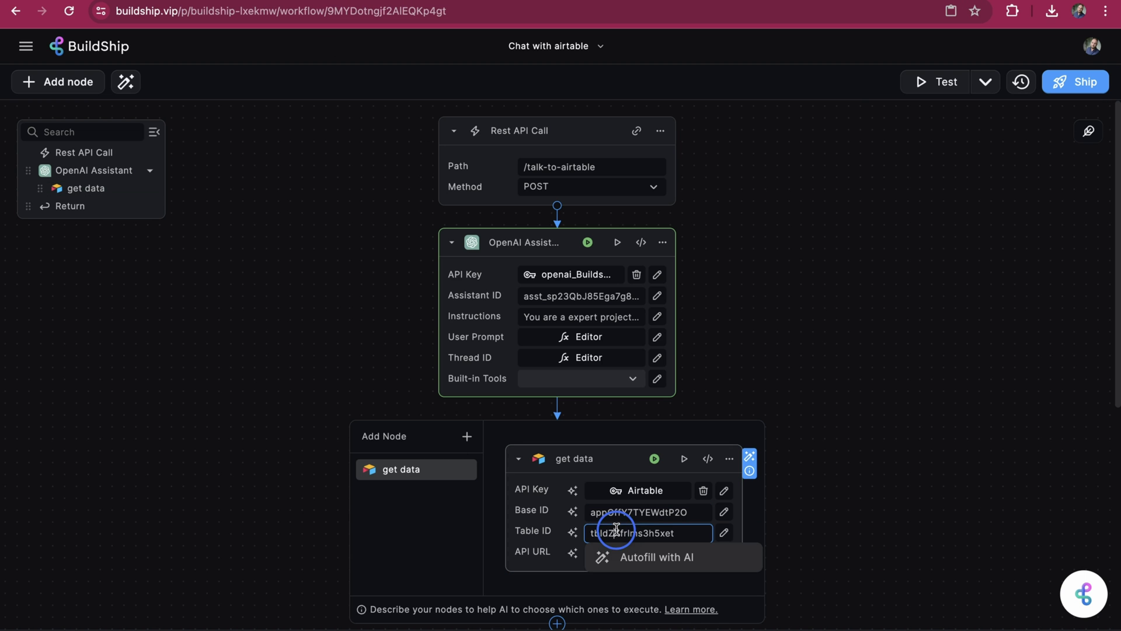
key(ctrl+a)
text(tblDGLVc7HIET8e6i)
click(809, 413)
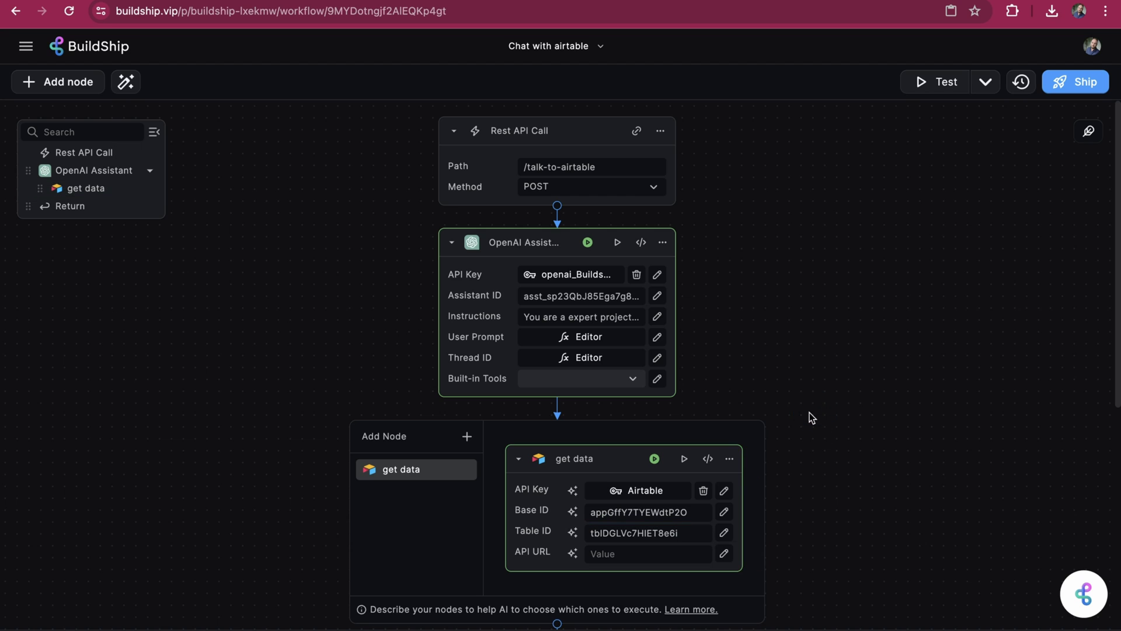
click(1075, 82)
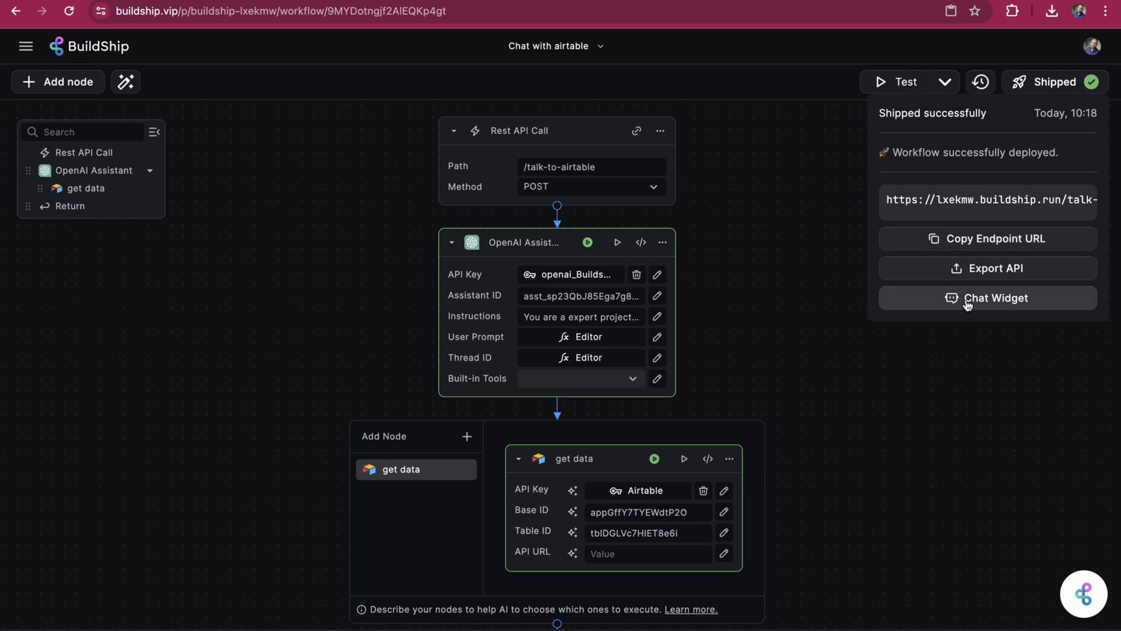
click(967, 305)
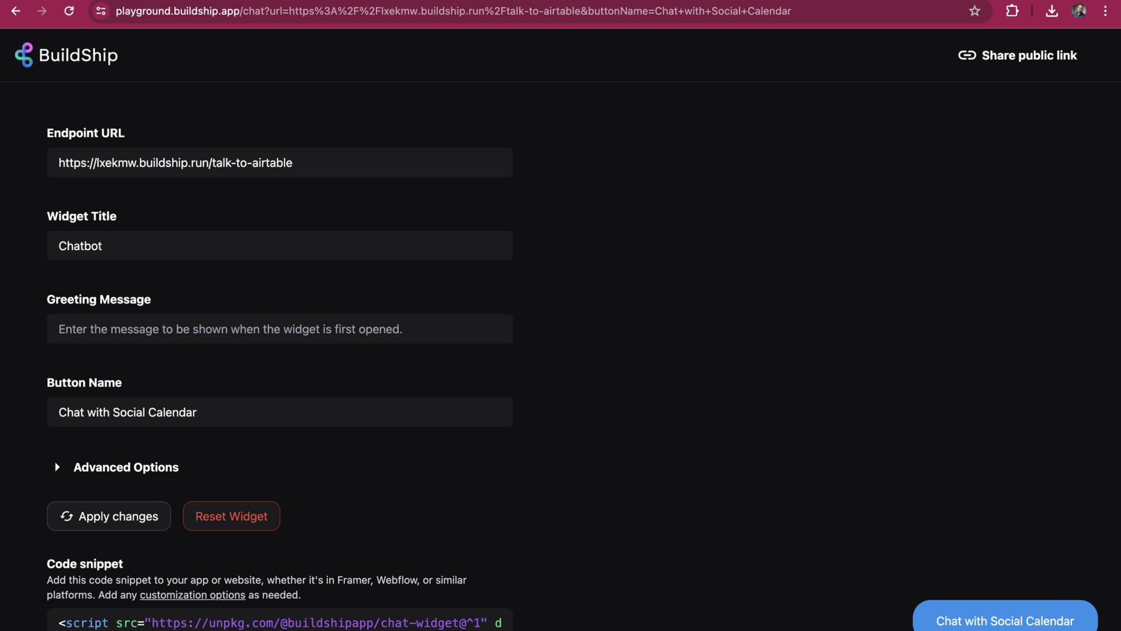
Step: Ask the chatbot 'What are the posts we have planned for this week?' and scroll through the scheduled posts
click(1005, 620)
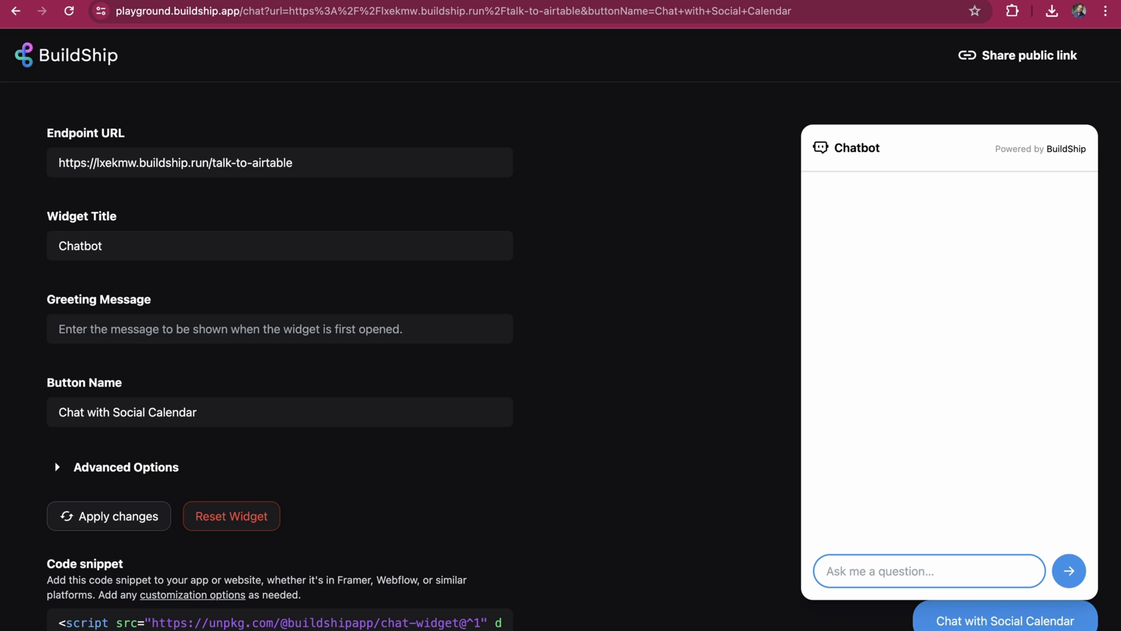
text(What's)
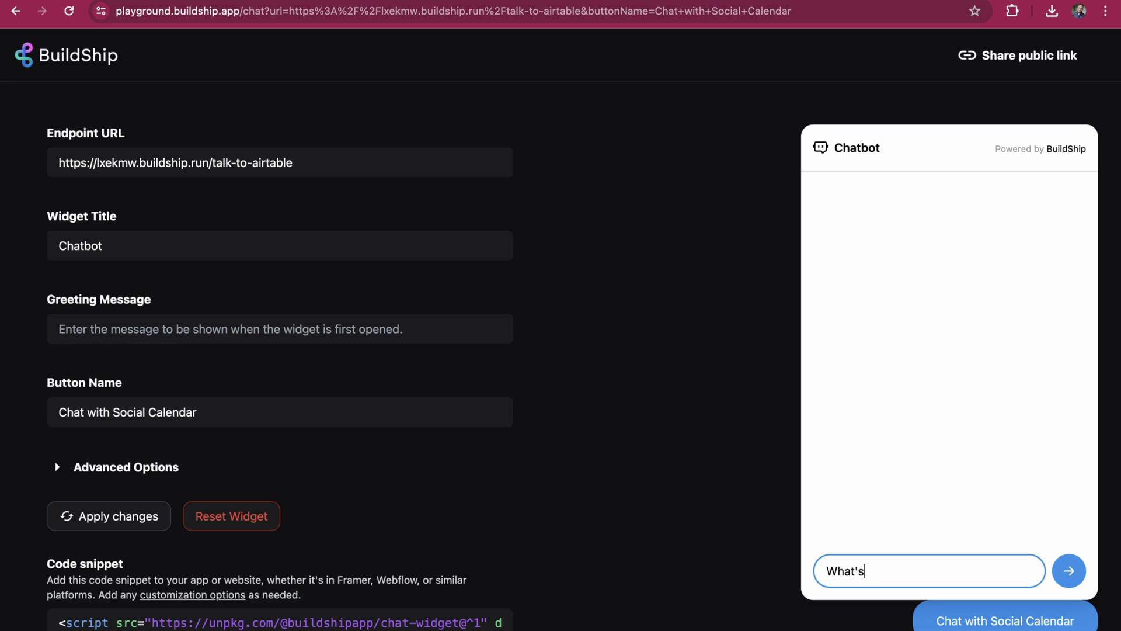
text( are the posts we have planned for this)
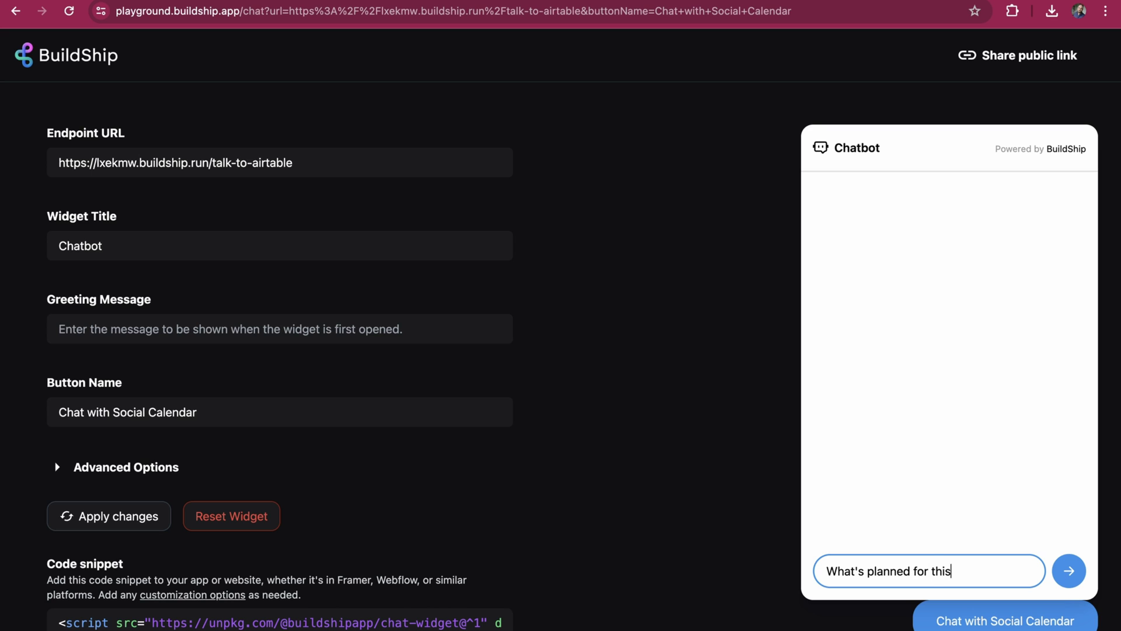
text( week?)
click(1072, 558)
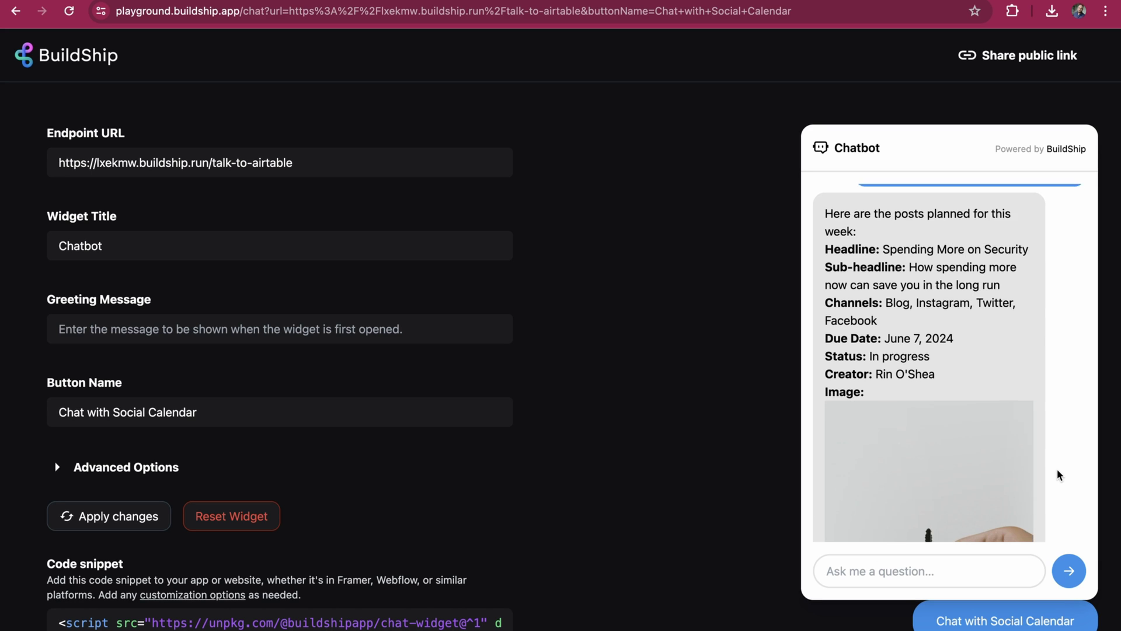
scroll(1057, 468, down, 1)
scroll(1057, 468, down, 2)
scroll(1056, 467, down, 2)
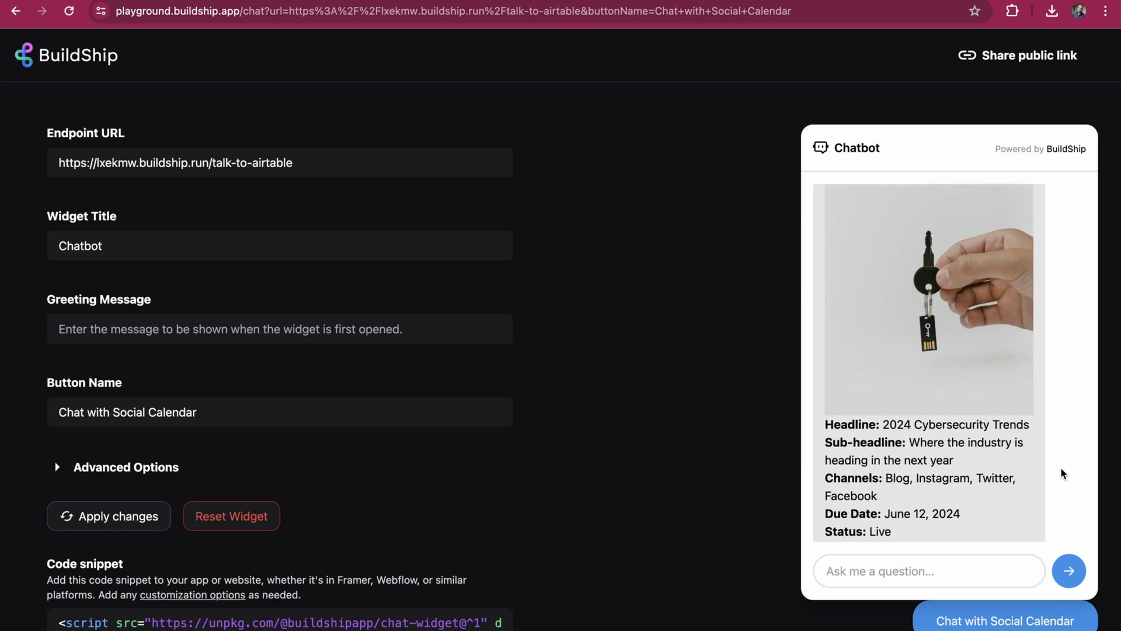
scroll(1060, 467, down, 3)
scroll(1060, 465, down, 2)
scroll(1061, 465, down, 1)
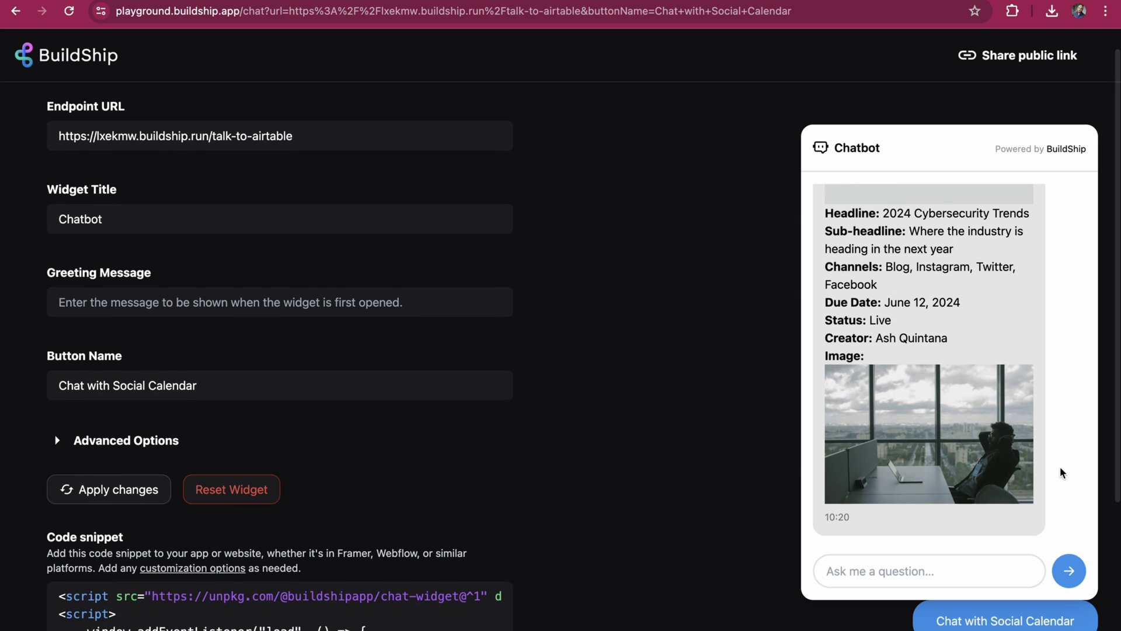